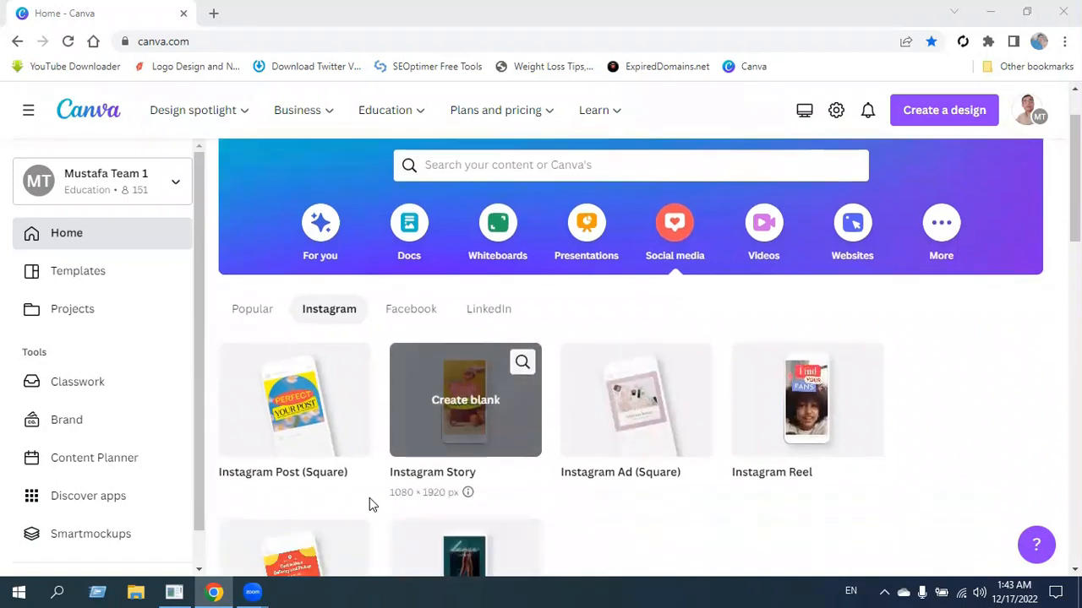
Create a new blank Instagram Post (Square) design.
{"action": "left_click", "coordinate": [309, 412]}
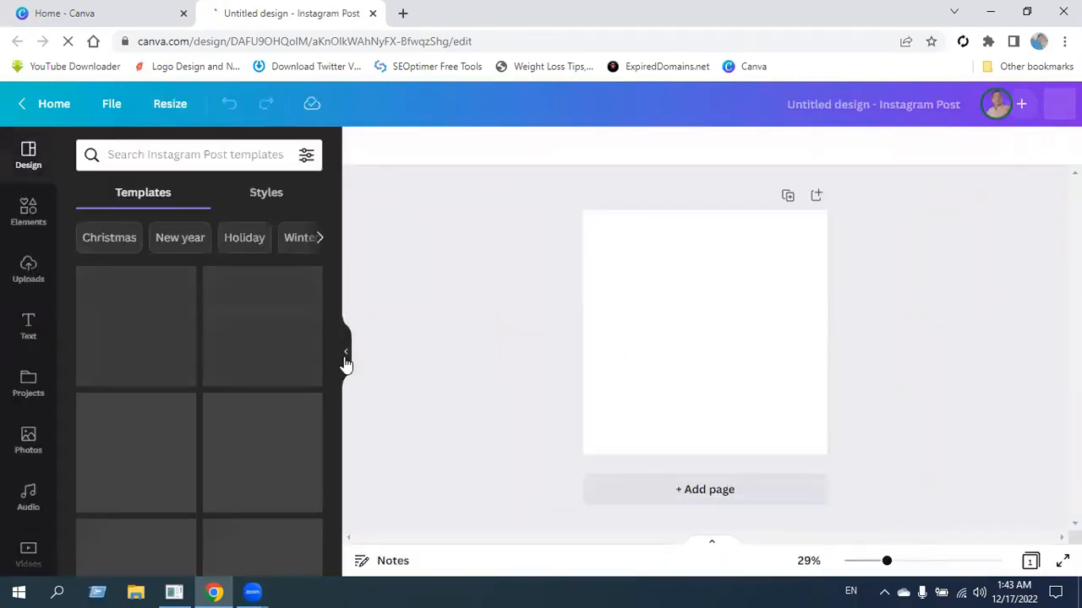
{"action": "left_click", "coordinate": [344, 365]}
{"action": "left_click", "coordinate": [29, 222]}
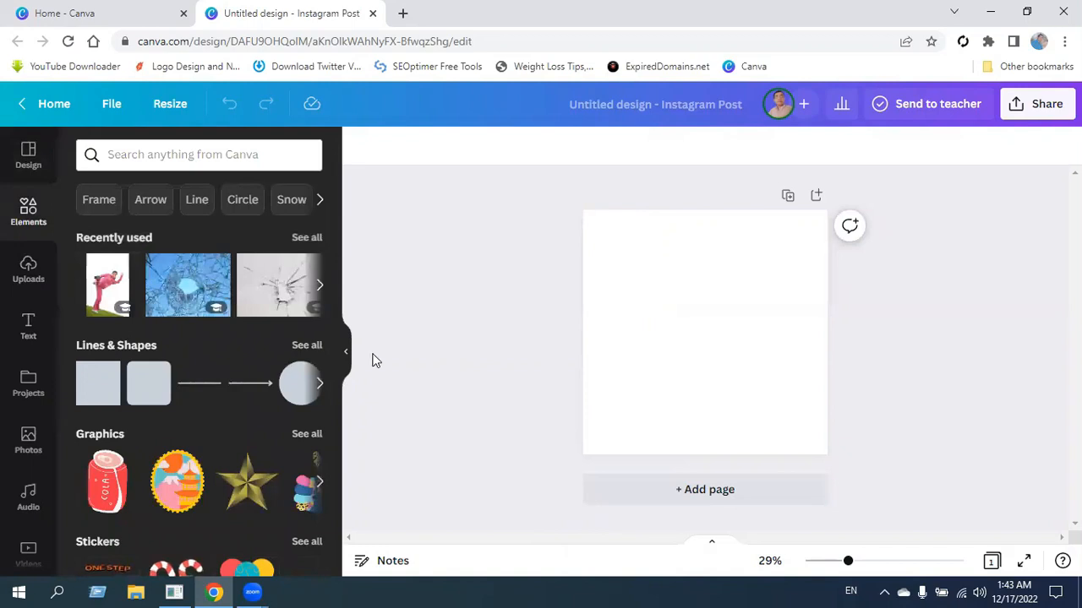
Search the photos for "gym" and add the gym interior with exercise machines and tall windows to the page.
{"action": "left_click", "coordinate": [28, 439]}
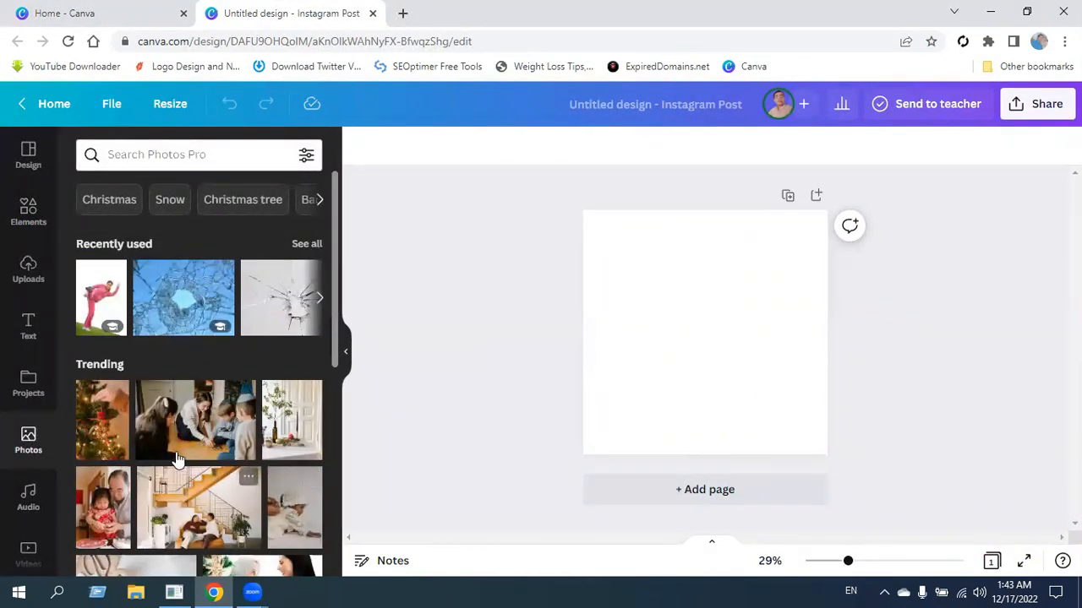
{"action": "left_click", "coordinate": [193, 154]}
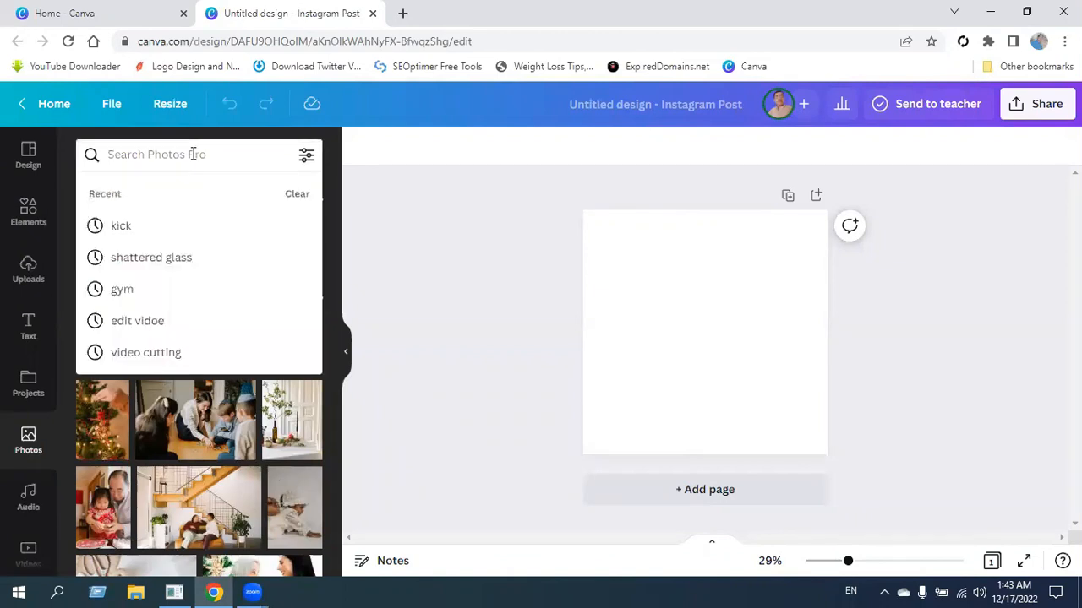
{"action": "left_click", "coordinate": [122, 289]}
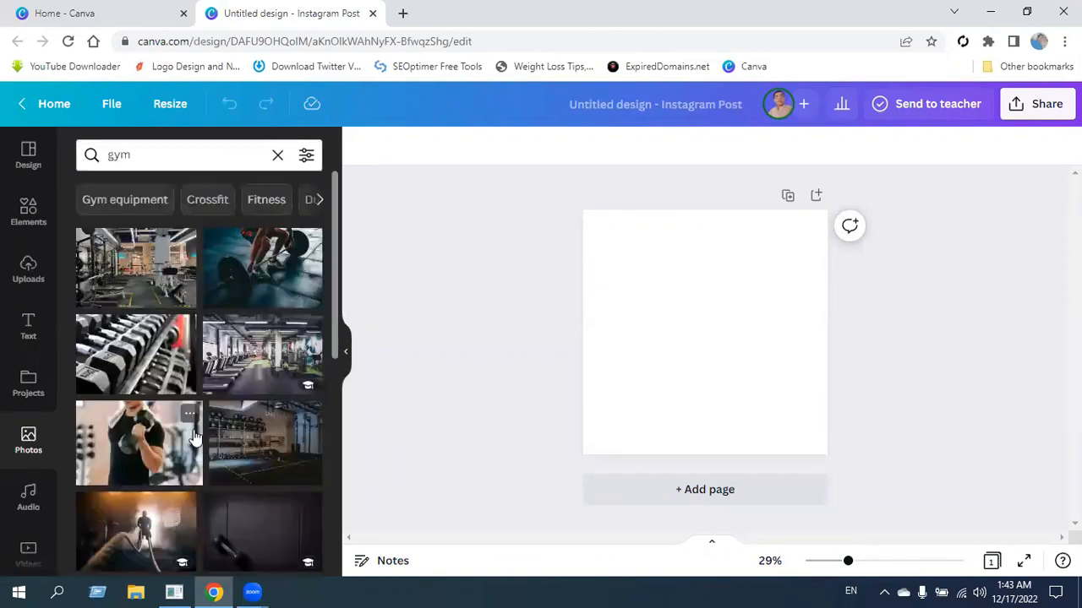
{"action": "scroll", "coordinate": [275, 435], "scroll_direction": "down", "scroll_amount": 3}
{"action": "scroll", "coordinate": [254, 459], "scroll_direction": "down", "scroll_amount": 2}
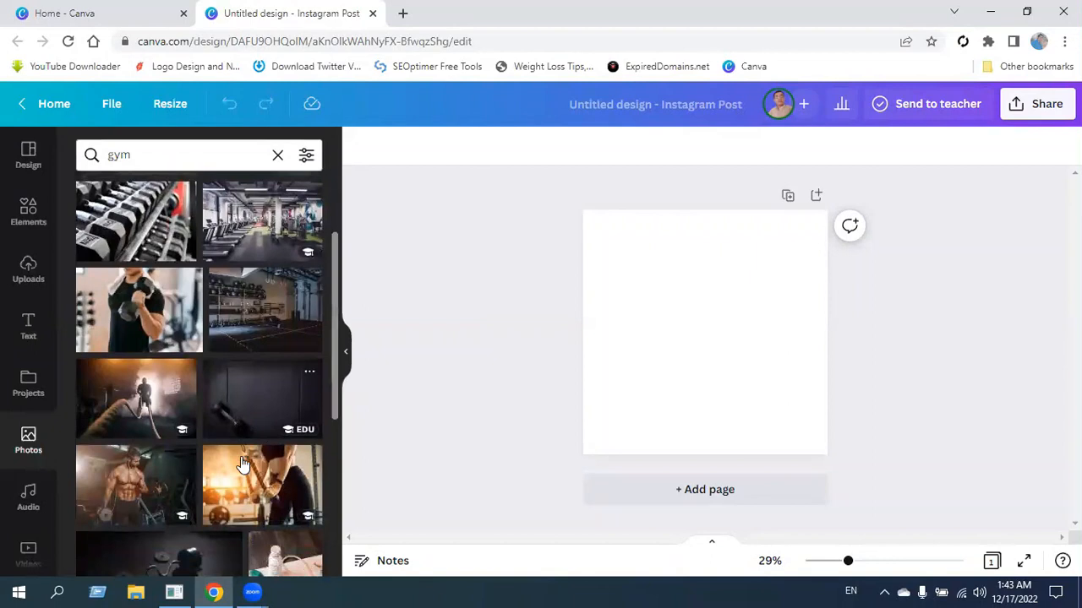
{"action": "scroll", "coordinate": [242, 456], "scroll_direction": "down", "scroll_amount": 3}
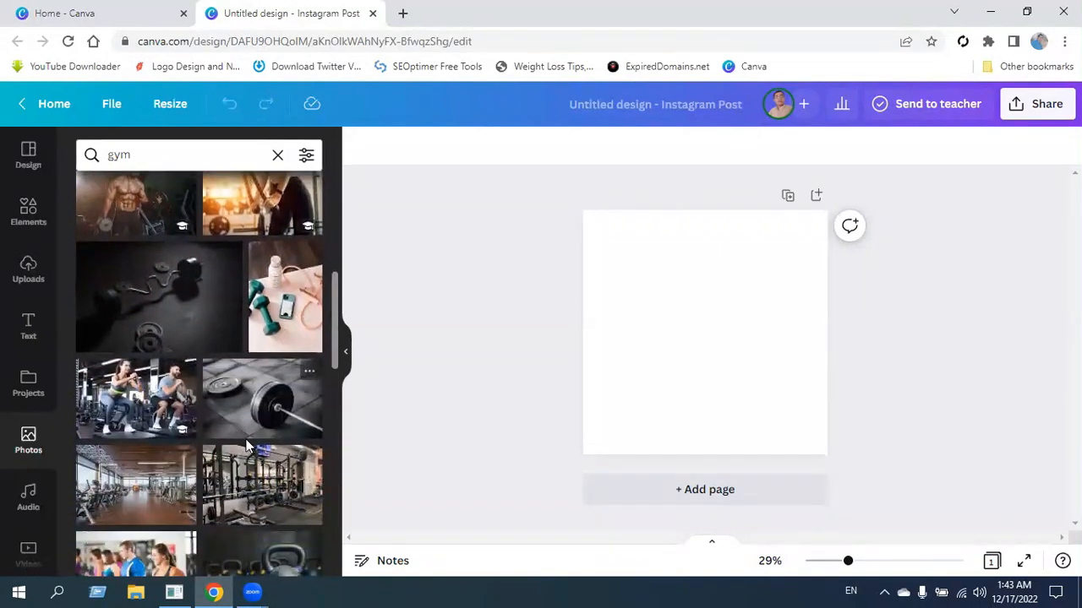
{"action": "scroll", "coordinate": [243, 452], "scroll_direction": "down", "scroll_amount": 4}
{"action": "scroll", "coordinate": [236, 453], "scroll_direction": "down", "scroll_amount": 2}
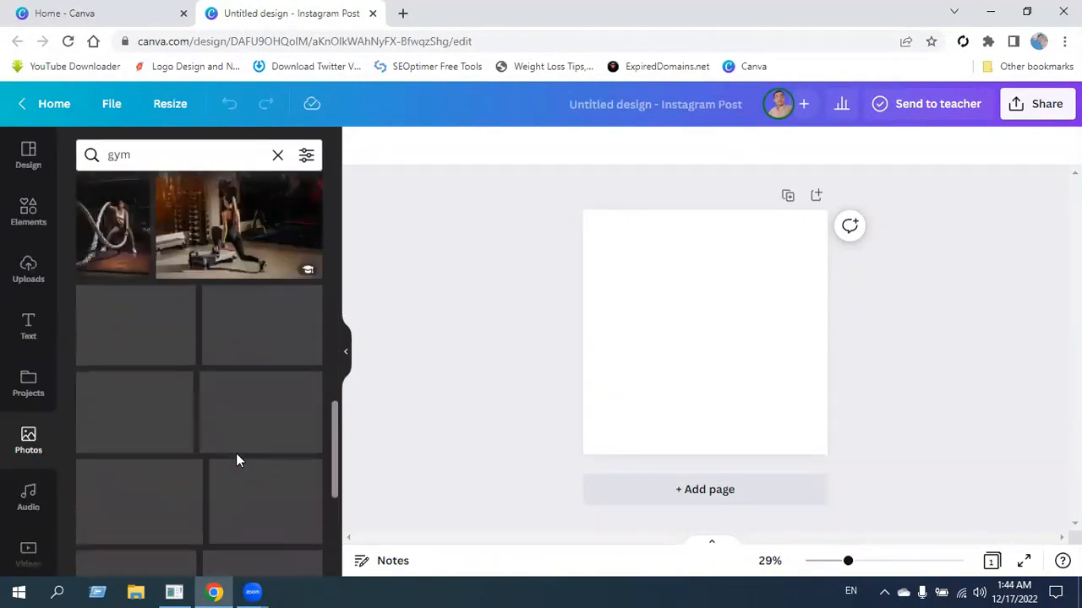
{"action": "scroll", "coordinate": [237, 461], "scroll_direction": "down", "scroll_amount": 1}
{"action": "left_click", "coordinate": [140, 537]}
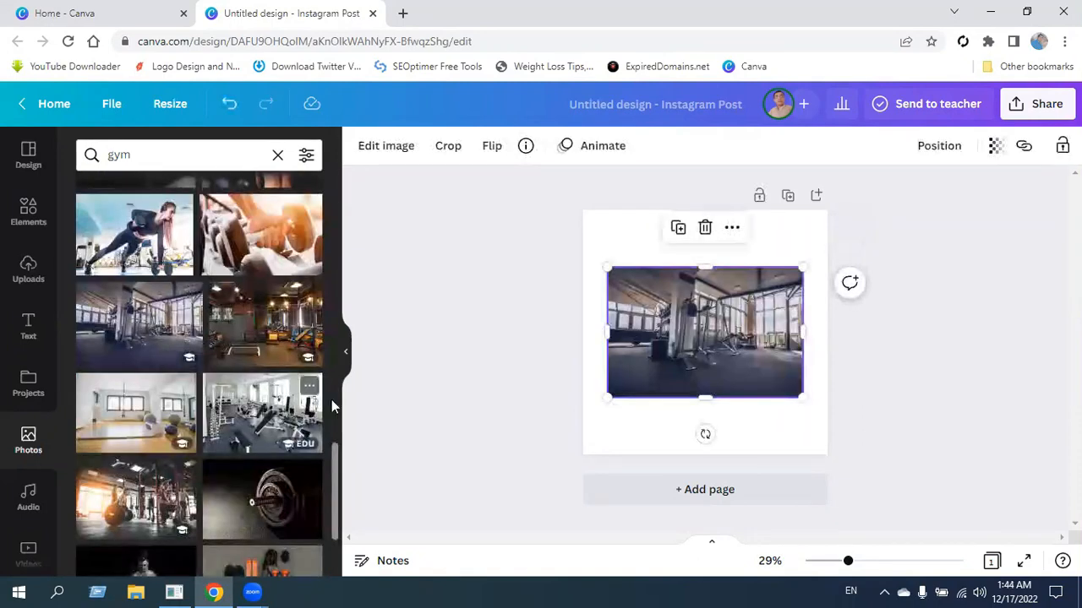
Duplicate the gym photo, place a shrunken copy in the page's lower-left corner, and move the original to the upper-right corner.
{"action": "left_click", "coordinate": [346, 355]}
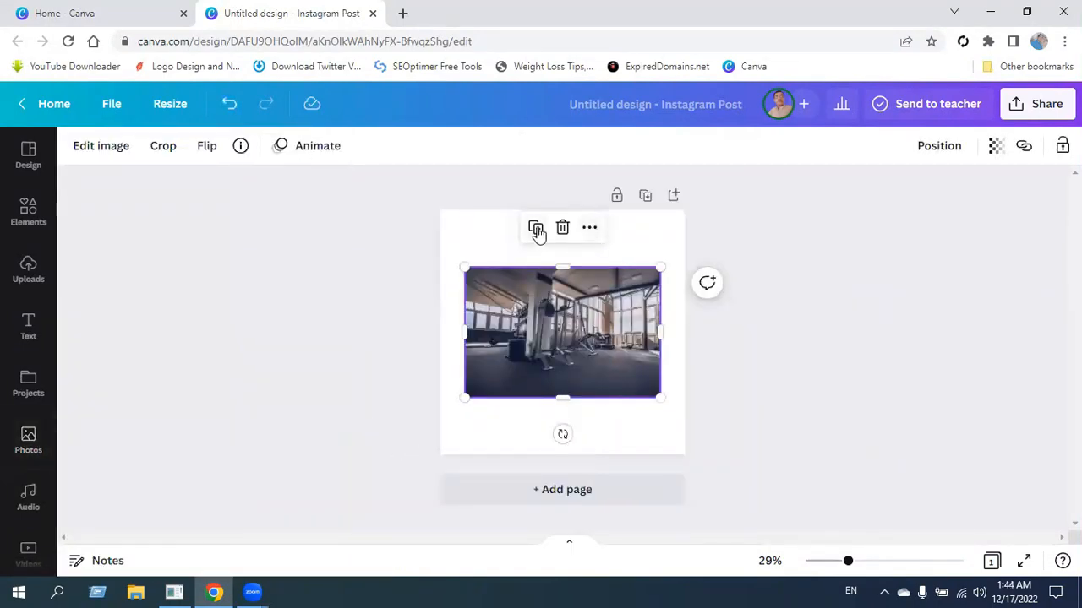
{"action": "left_click", "coordinate": [536, 230]}
{"action": "left_click_drag", "start_coordinate": [661, 274], "coordinate": [568, 334]}
{"action": "left_click_drag", "start_coordinate": [517, 380], "coordinate": [508, 419]}
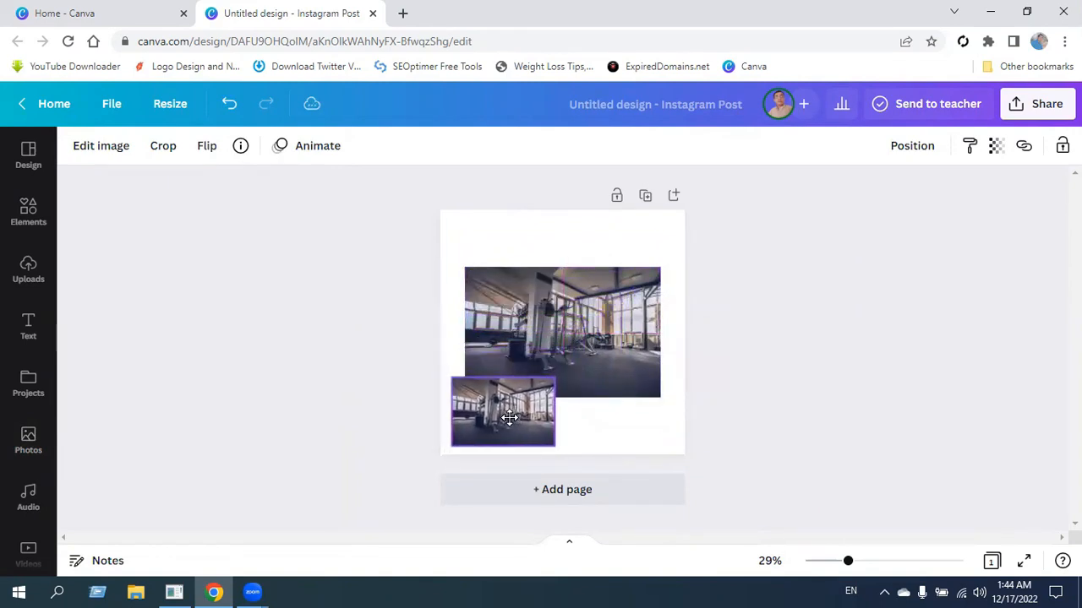
{"action": "left_click_drag", "start_coordinate": [535, 362], "coordinate": [560, 304]}
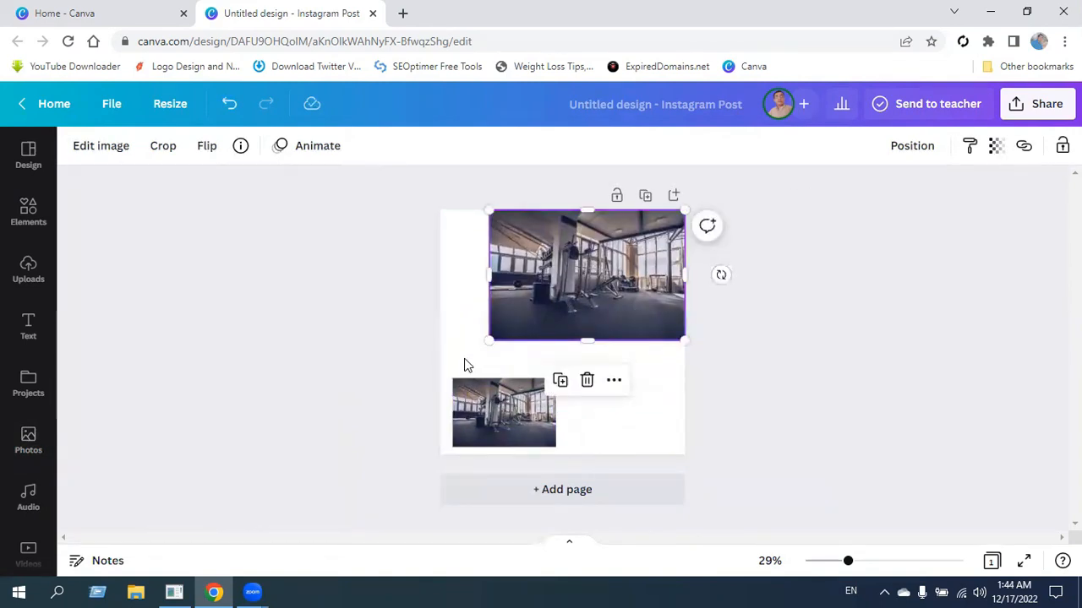
Set the page background colour to black and enlarge the larger gym photo to fill the whole page as background.
{"action": "left_click", "coordinate": [445, 284]}
{"action": "left_click", "coordinate": [75, 146]}
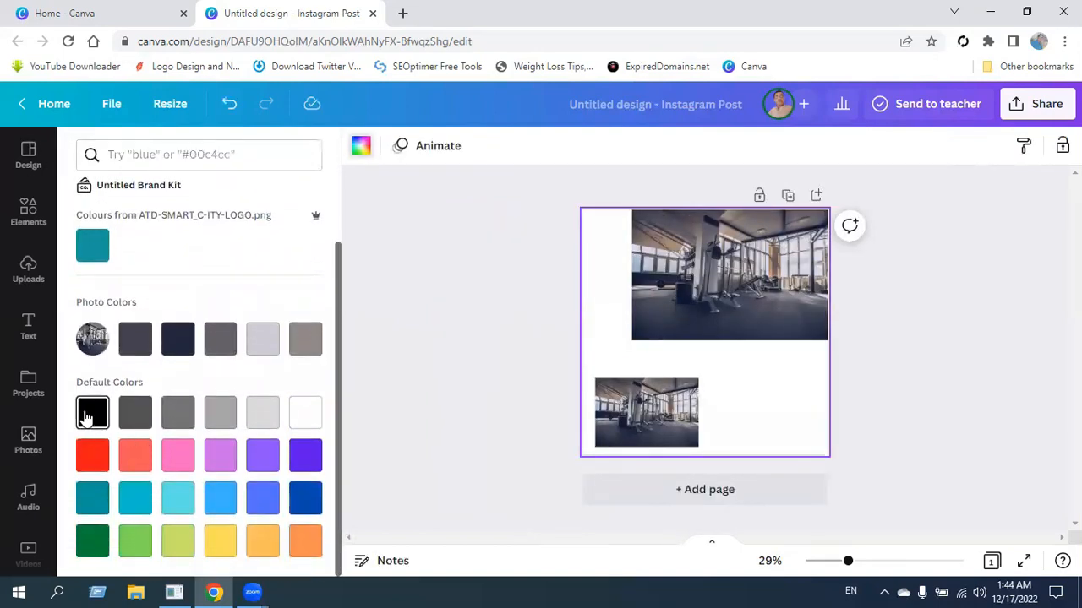
{"action": "left_click", "coordinate": [87, 418]}
{"action": "left_click", "coordinate": [719, 273]}
{"action": "left_click_drag", "start_coordinate": [490, 342], "coordinate": [329, 406]}
Search the elements for "tv frame" and insert the desktop monitor frame on the page.
{"action": "left_click", "coordinate": [28, 212]}
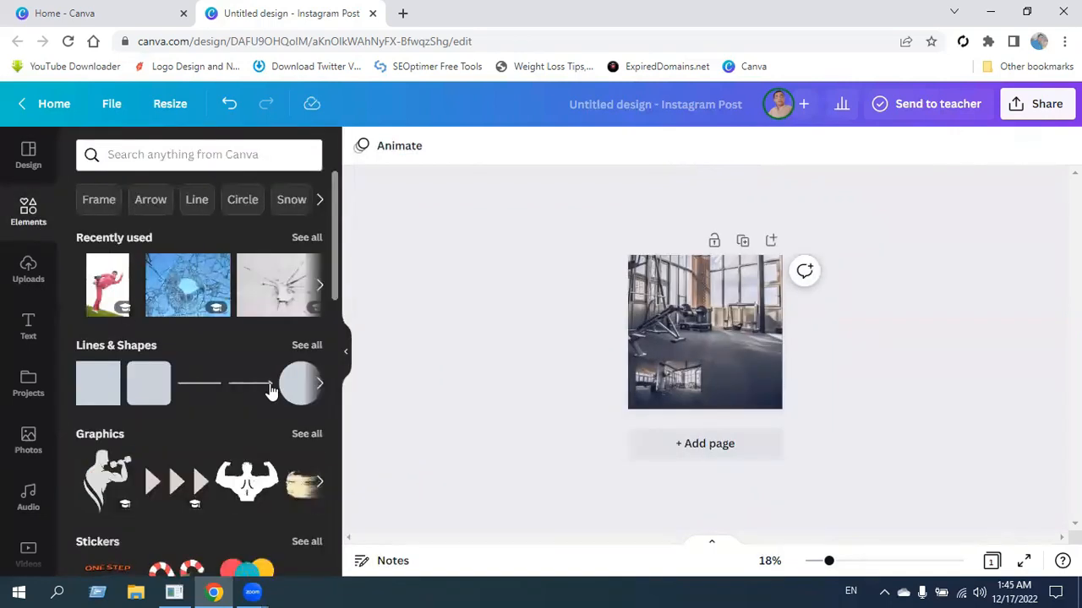
{"action": "scroll", "coordinate": [222, 436], "scroll_direction": "down", "scroll_amount": 3}
{"action": "scroll", "coordinate": [221, 431], "scroll_direction": "up", "scroll_amount": 3}
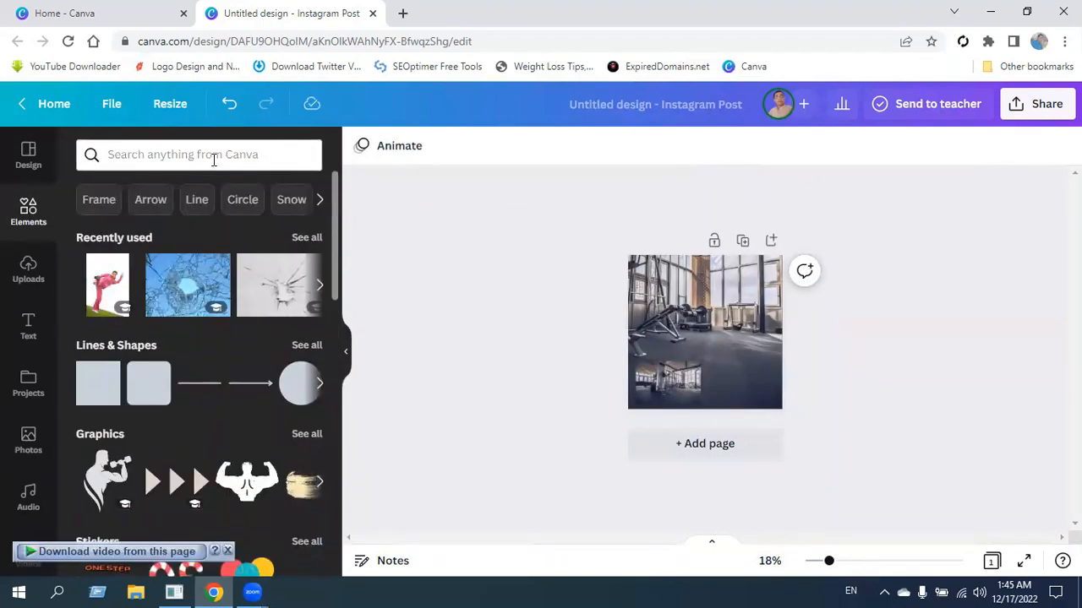
{"action": "key", "text": "t"}
{"action": "left_click", "coordinate": [221, 155]}
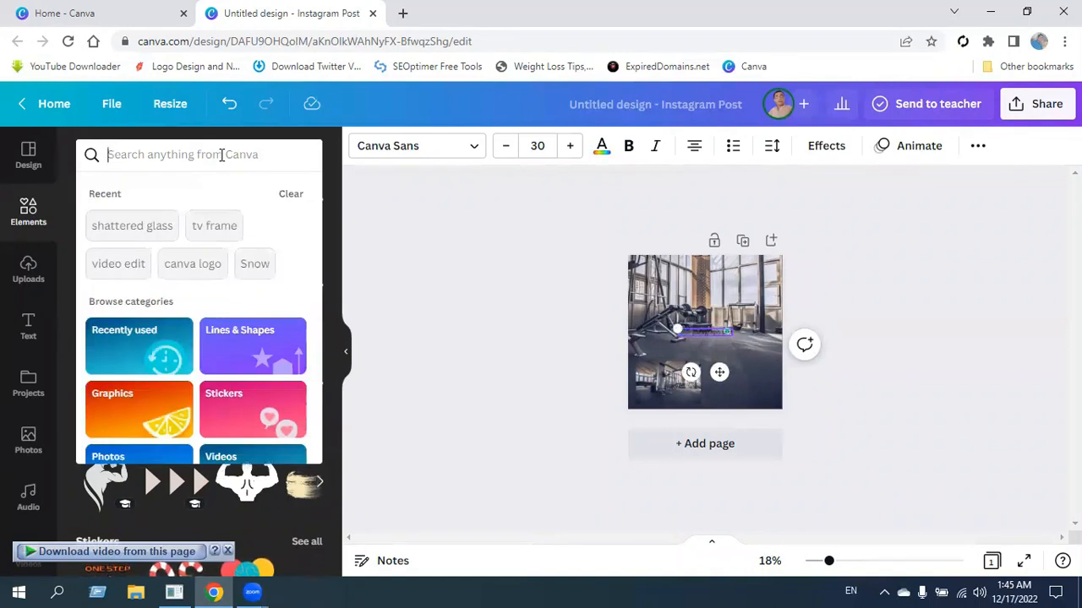
{"action": "type", "text": "tv frame"}
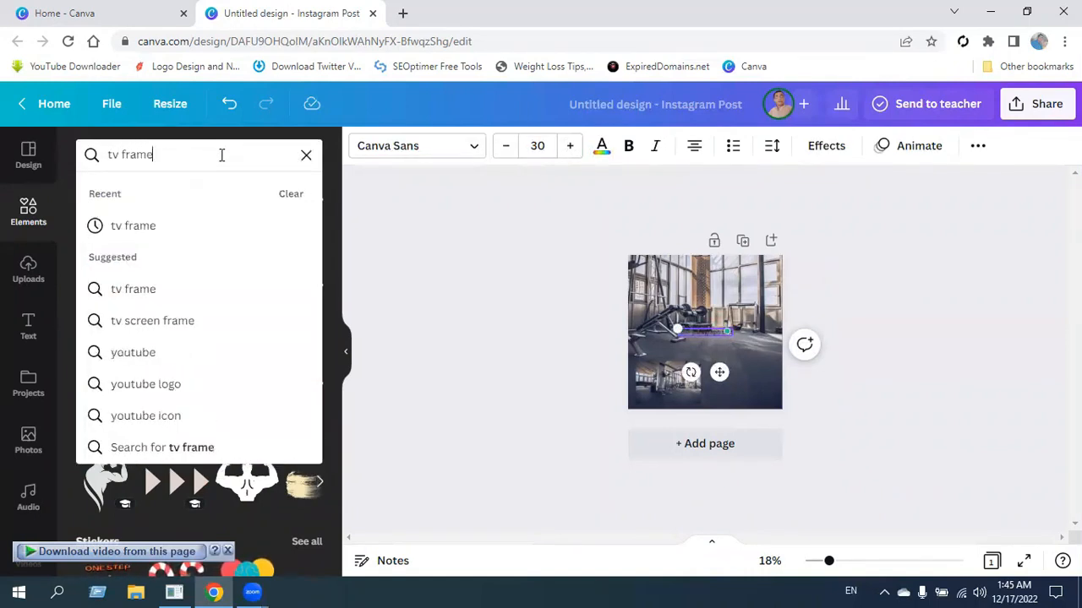
{"action": "key", "text": "Return"}
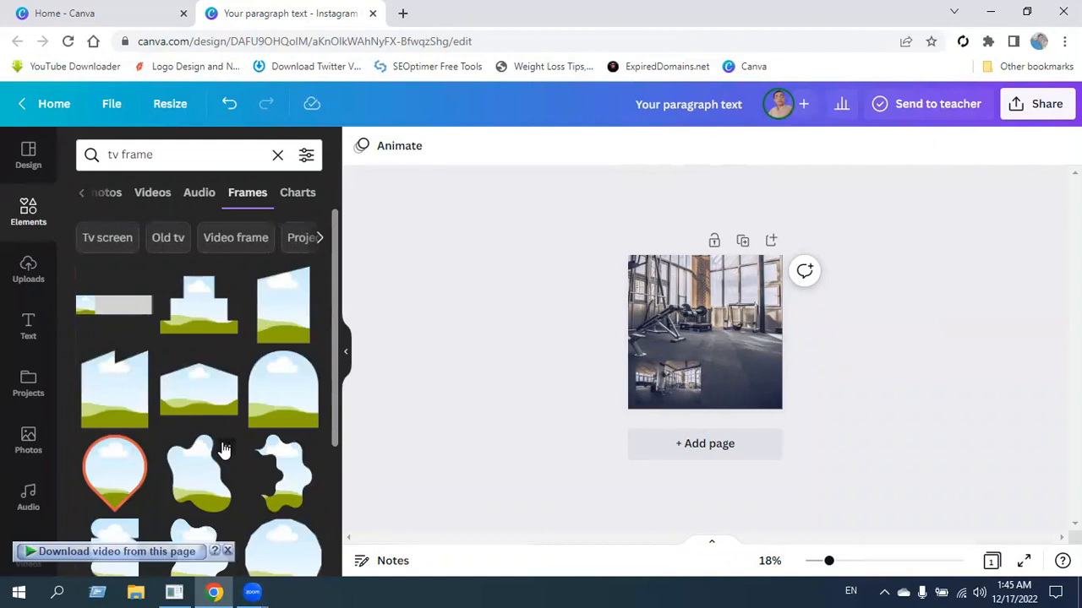
{"action": "scroll", "coordinate": [216, 380], "scroll_direction": "down", "scroll_amount": 5}
{"action": "left_click", "coordinate": [208, 303]}
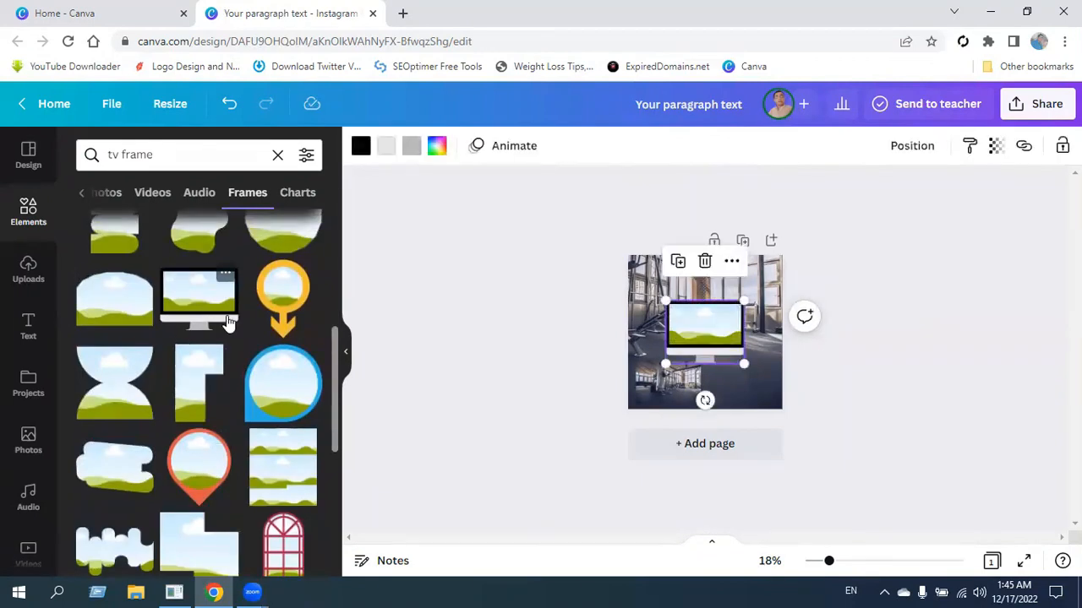
{"action": "left_click", "coordinate": [345, 355]}
Place the small gym photo inside the monitor frame and enlarge the monitor to span most of the page width.
{"action": "left_click", "coordinate": [509, 391]}
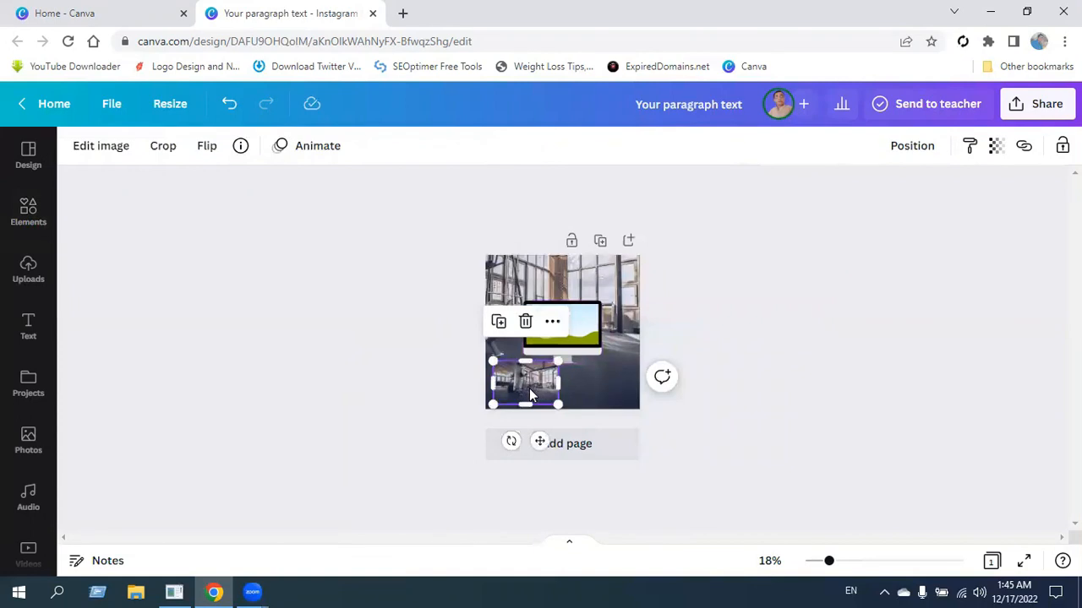
{"action": "left_click_drag", "start_coordinate": [529, 395], "coordinate": [570, 397]}
{"action": "scroll", "coordinate": [741, 396], "scroll_direction": "up", "scroll_amount": 3}
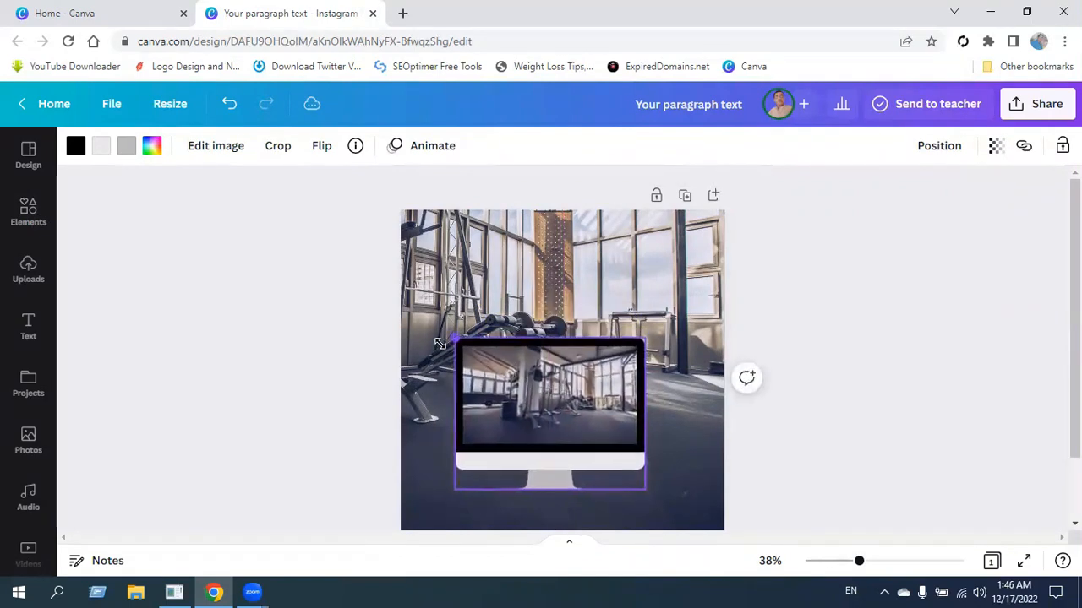
{"action": "left_click_drag", "start_coordinate": [458, 338], "coordinate": [434, 322]}
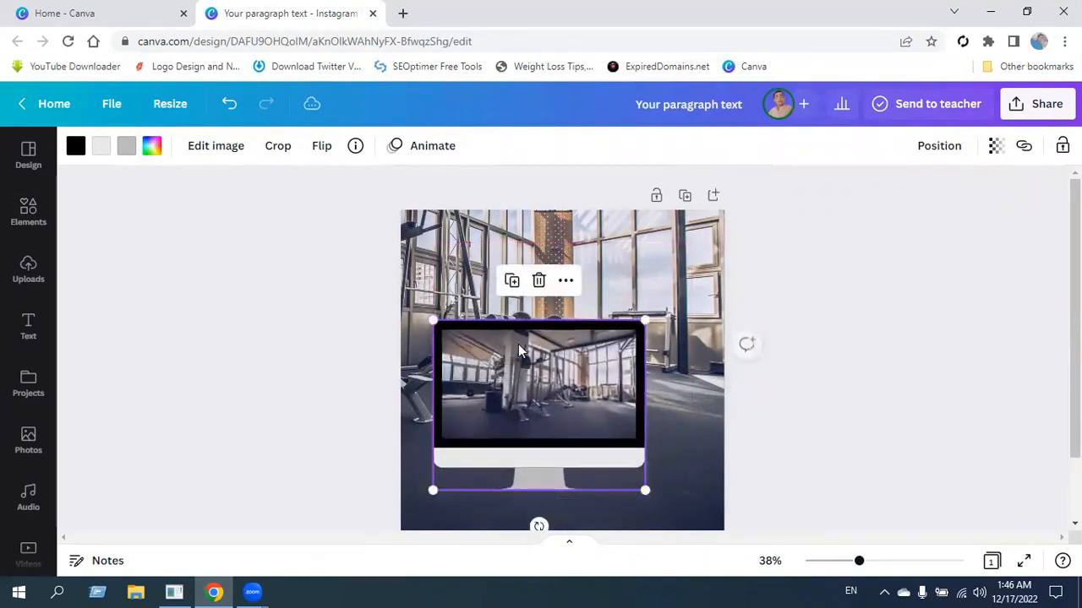
{"action": "left_click_drag", "start_coordinate": [670, 310], "coordinate": [676, 294]}
Enlarge and reposition the photo inside the monitor screen so it lines up with the background gym photo.
{"action": "double_click", "coordinate": [517, 376]}
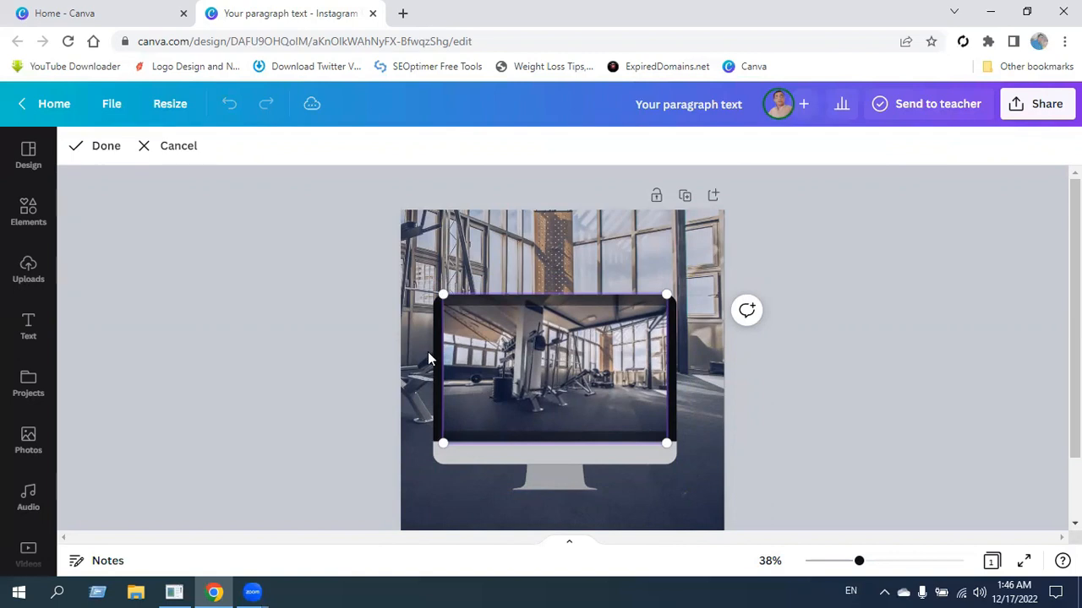
{"action": "left_click_drag", "start_coordinate": [444, 299], "coordinate": [429, 285]}
{"action": "left_click", "coordinate": [854, 292]}
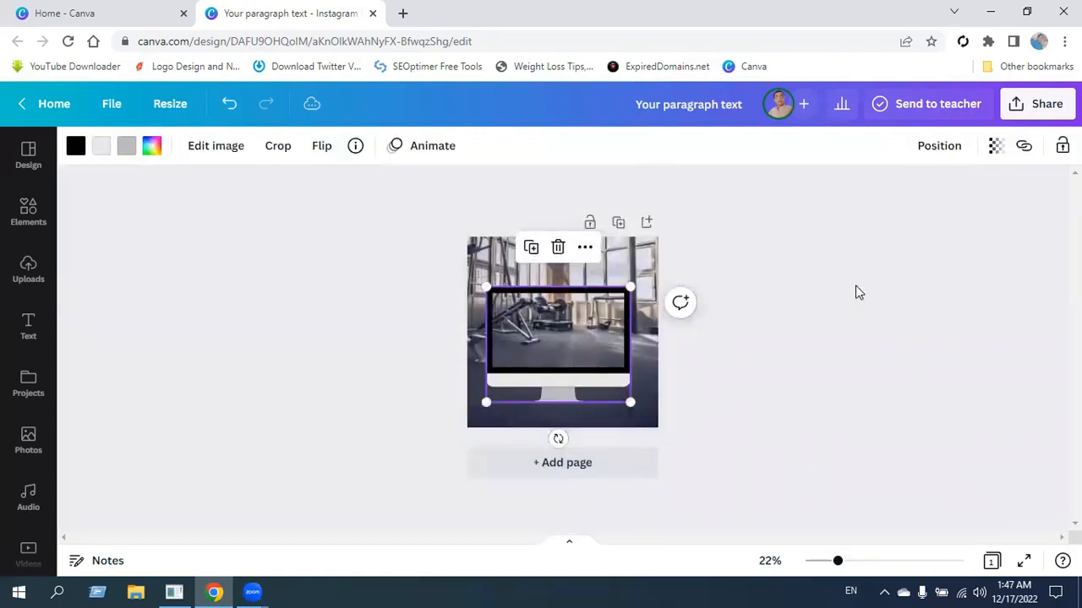
{"action": "left_click", "coordinate": [278, 145]}
{"action": "left_click_drag", "start_coordinate": [271, 166], "coordinate": [265, 169]}
{"action": "left_click", "coordinate": [841, 364]}
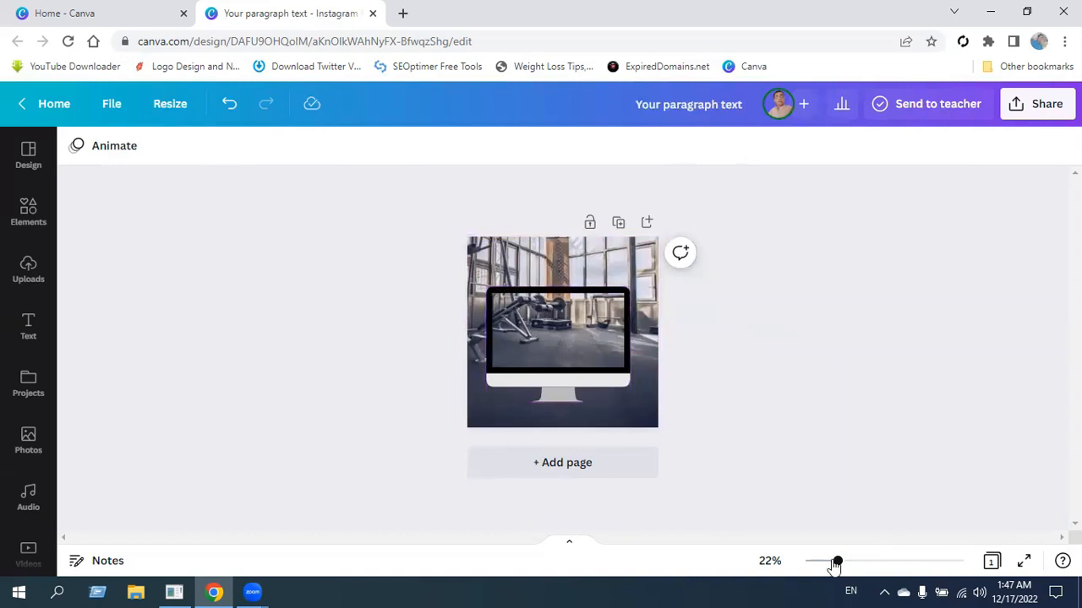
Set the background gym photo's brightness to -25 and saturation to -20, and reduce its contrast.
{"action": "left_click_drag", "start_coordinate": [837, 563], "coordinate": [861, 563]}
{"action": "left_click", "coordinate": [674, 205]}
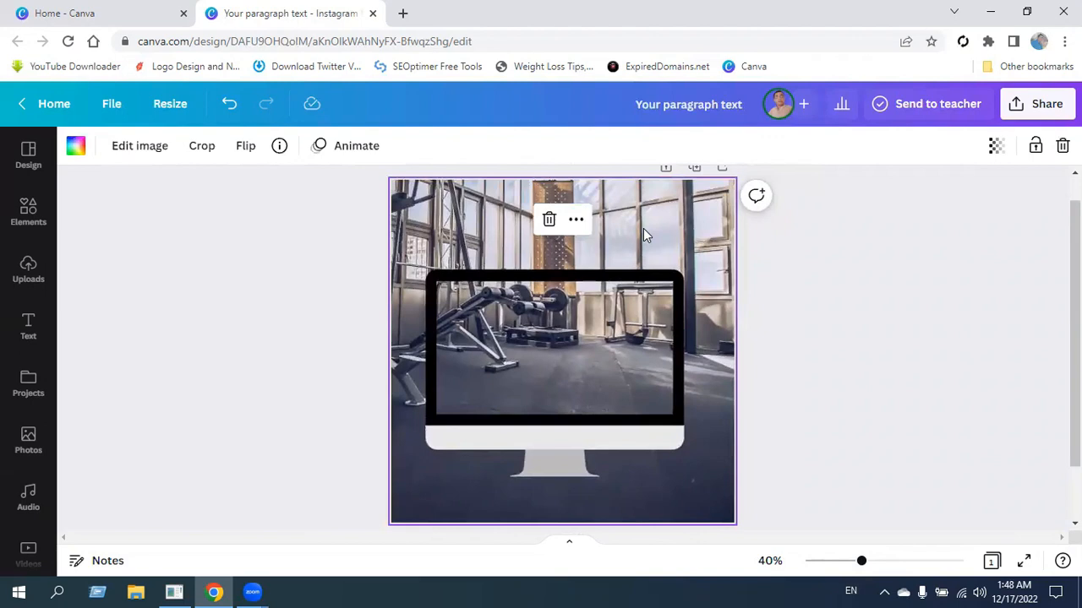
{"action": "left_click", "coordinate": [138, 150]}
{"action": "scroll", "coordinate": [223, 423], "scroll_direction": "down", "scroll_amount": 2}
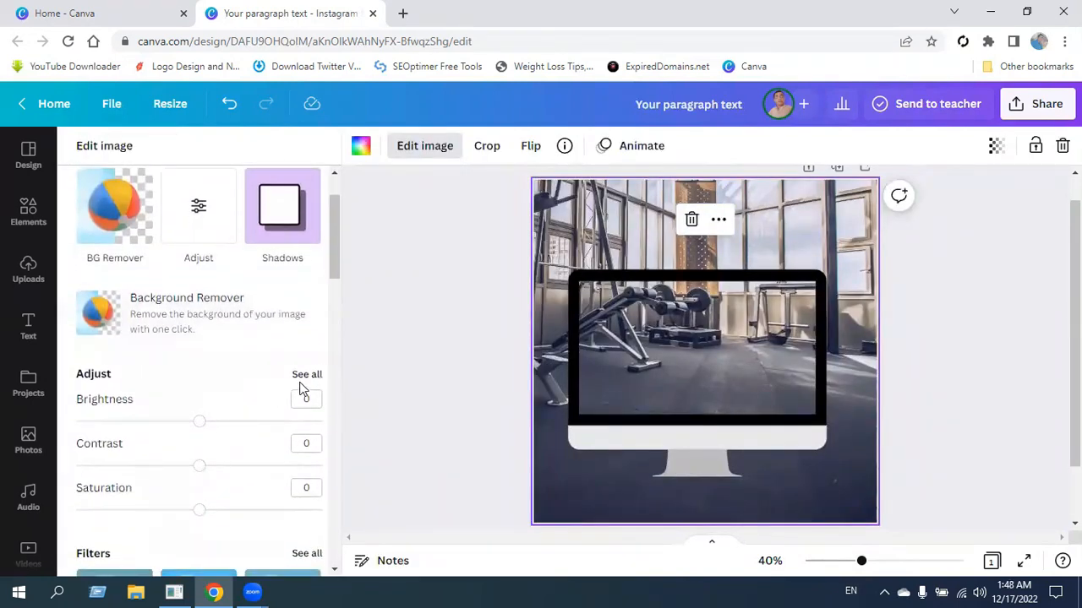
{"action": "left_click", "coordinate": [306, 375]}
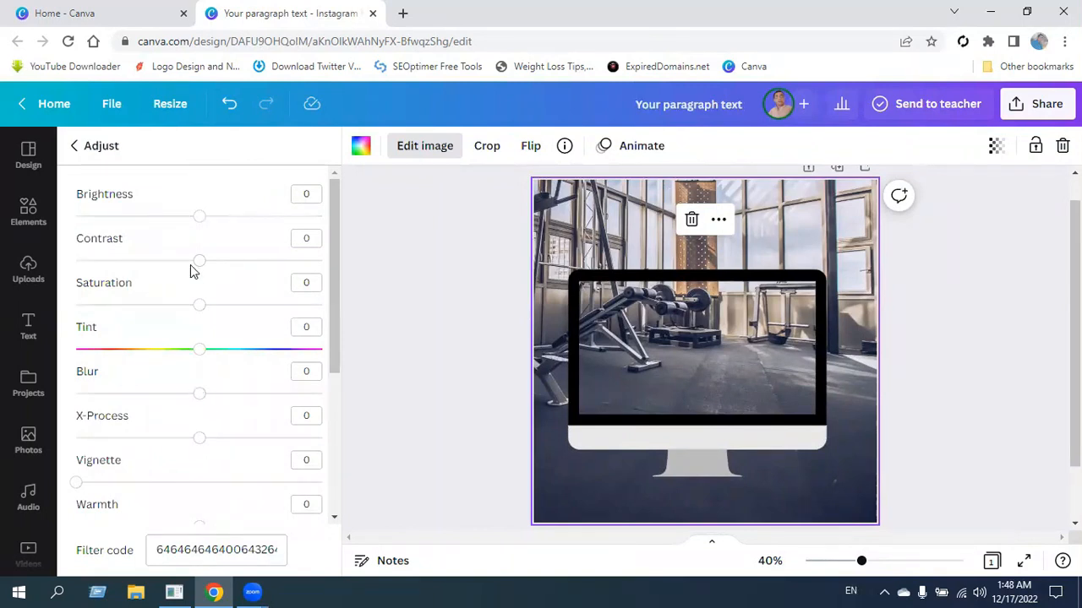
{"action": "left_click_drag", "start_coordinate": [200, 217], "coordinate": [169, 218]}
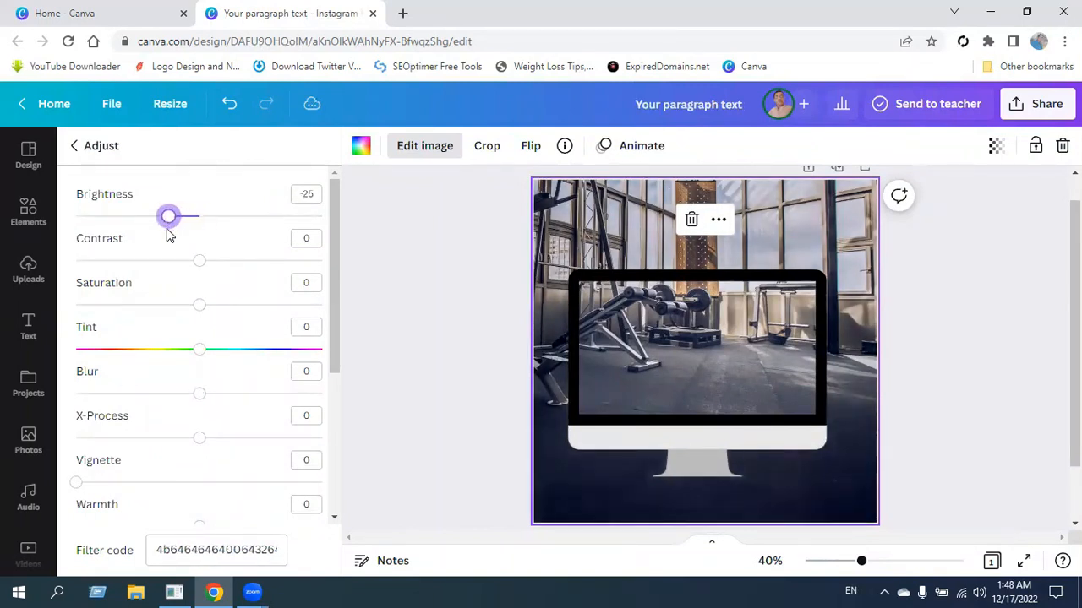
{"action": "left_click_drag", "start_coordinate": [198, 261], "coordinate": [174, 279]}
Blur the background gym photo with a blur value of 7.
{"action": "scroll", "coordinate": [191, 381], "scroll_direction": "down", "scroll_amount": 1}
{"action": "mouse_move", "coordinate": [203, 320]}
{"action": "left_mouse_down"}
{"action": "mouse_move", "coordinate": [217, 318]}
{"action": "mouse_move", "coordinate": [209, 323]}
{"action": "left_mouse_up"}
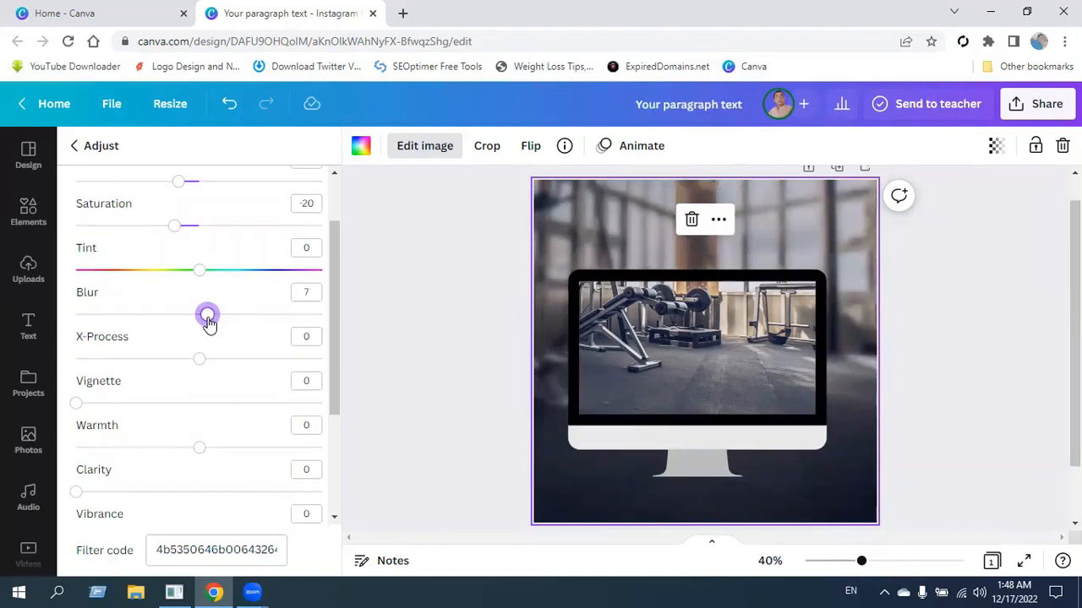
{"action": "scroll", "coordinate": [231, 423], "scroll_direction": "down", "scroll_amount": 1}
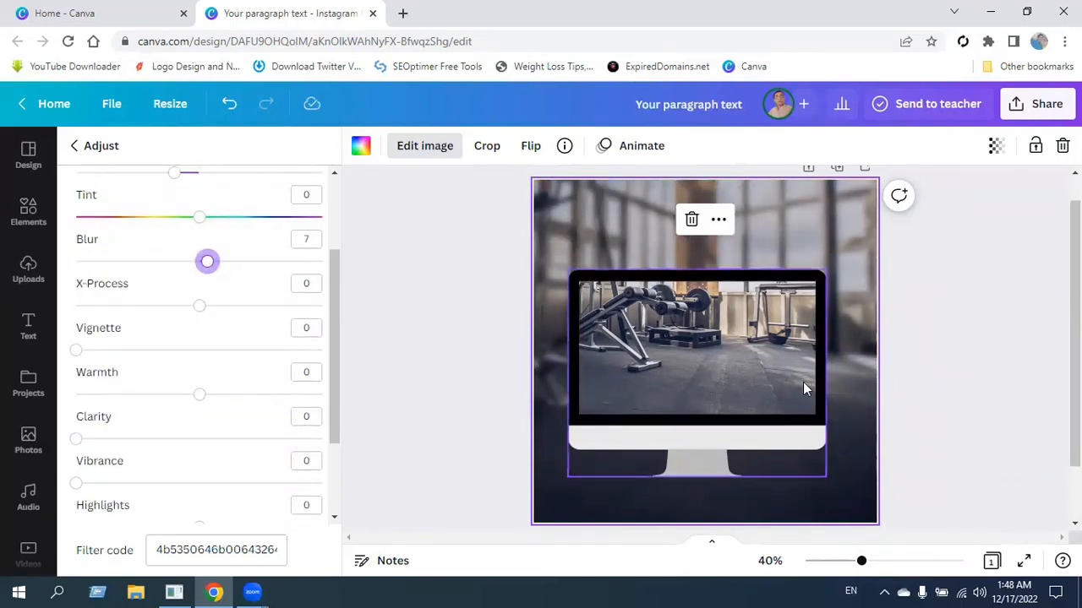
Set the background photo's warmth to -23 and highlights to -37, and lower its shadows.
{"action": "scroll", "coordinate": [172, 377], "scroll_direction": "up", "scroll_amount": 1}
{"action": "scroll", "coordinate": [127, 397], "scroll_direction": "down", "scroll_amount": 1}
{"action": "scroll", "coordinate": [148, 378], "scroll_direction": "down", "scroll_amount": 1}
{"action": "left_click_drag", "start_coordinate": [200, 370], "coordinate": [155, 409]}
{"action": "scroll", "coordinate": [172, 390], "scroll_direction": "down", "scroll_amount": 1}
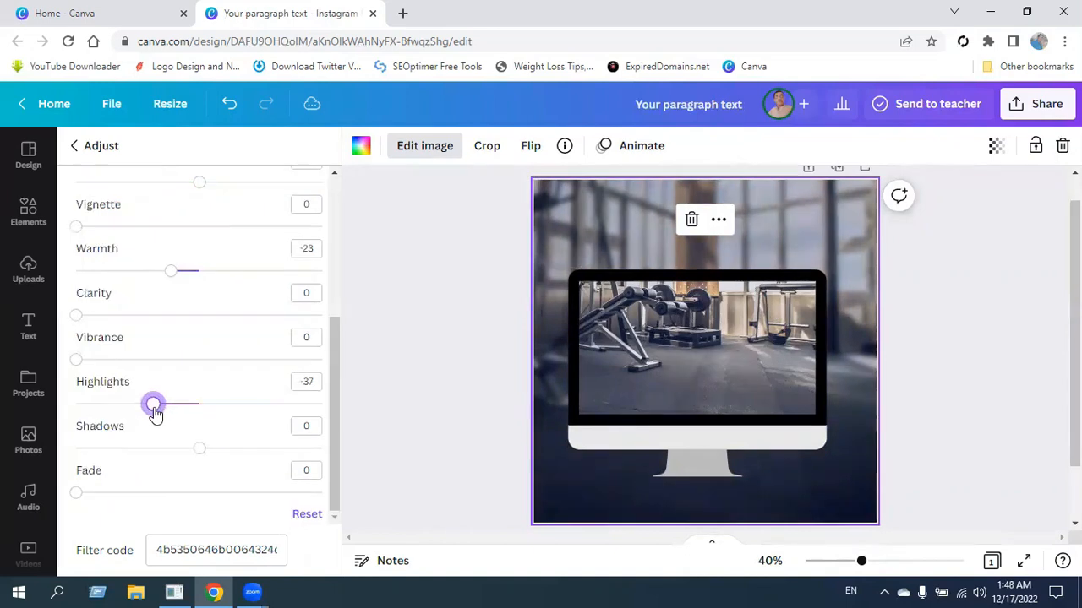
{"action": "left_click_drag", "start_coordinate": [197, 449], "coordinate": [159, 471]}
Reduce the background photo's opacity to darken it against the black page colour.
{"action": "scroll", "coordinate": [135, 449], "scroll_direction": "up", "scroll_amount": 1}
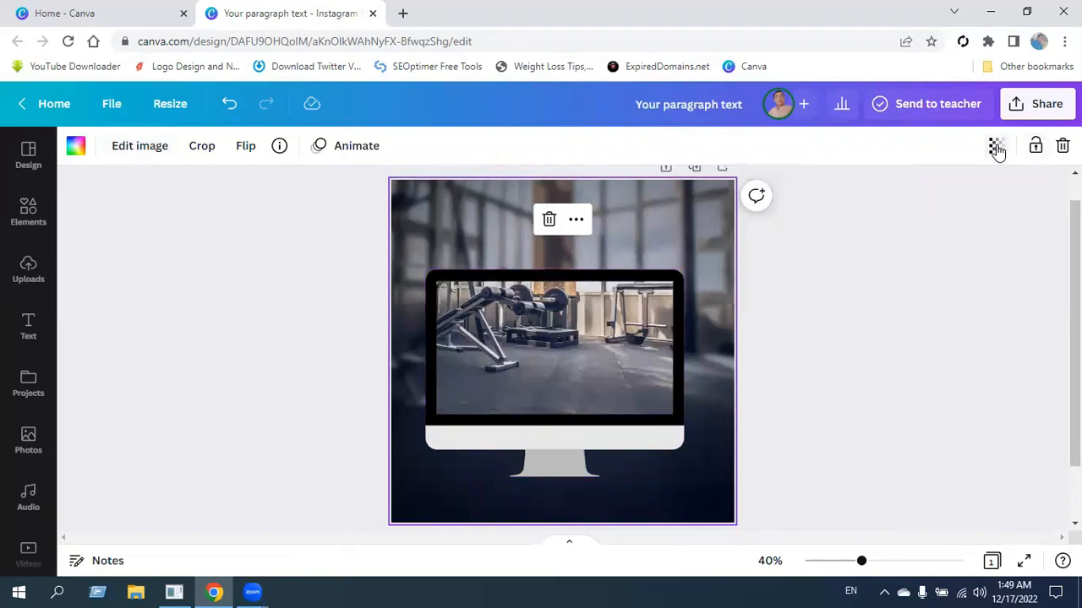
{"action": "left_click", "coordinate": [996, 147]}
{"action": "left_click_drag", "start_coordinate": [990, 219], "coordinate": [959, 229]}
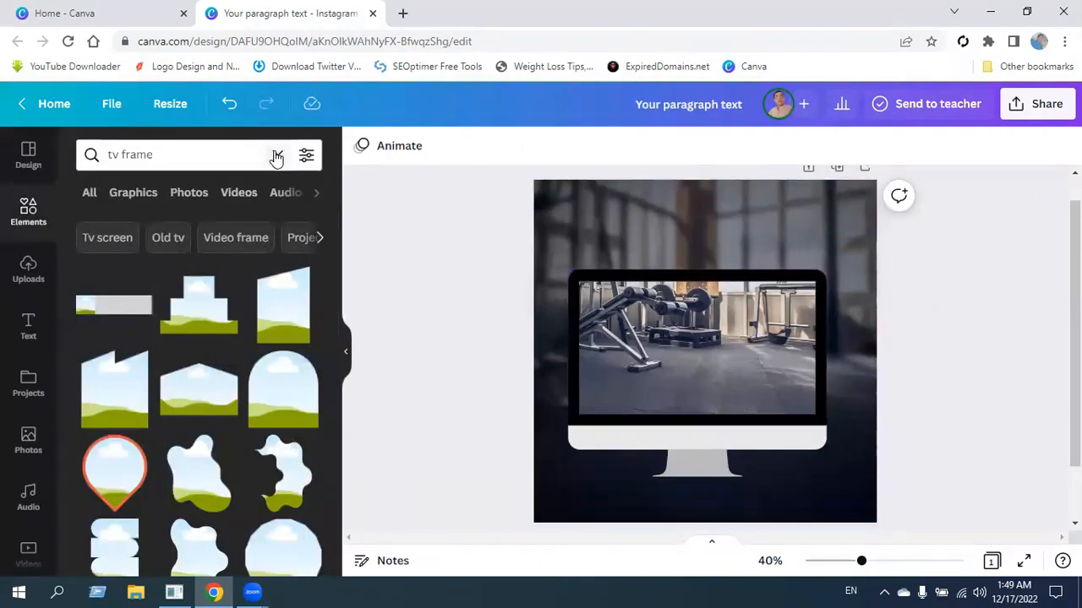
Add the blue shattered-glass photo from the recently used elements to the design.
{"action": "left_click", "coordinate": [275, 154]}
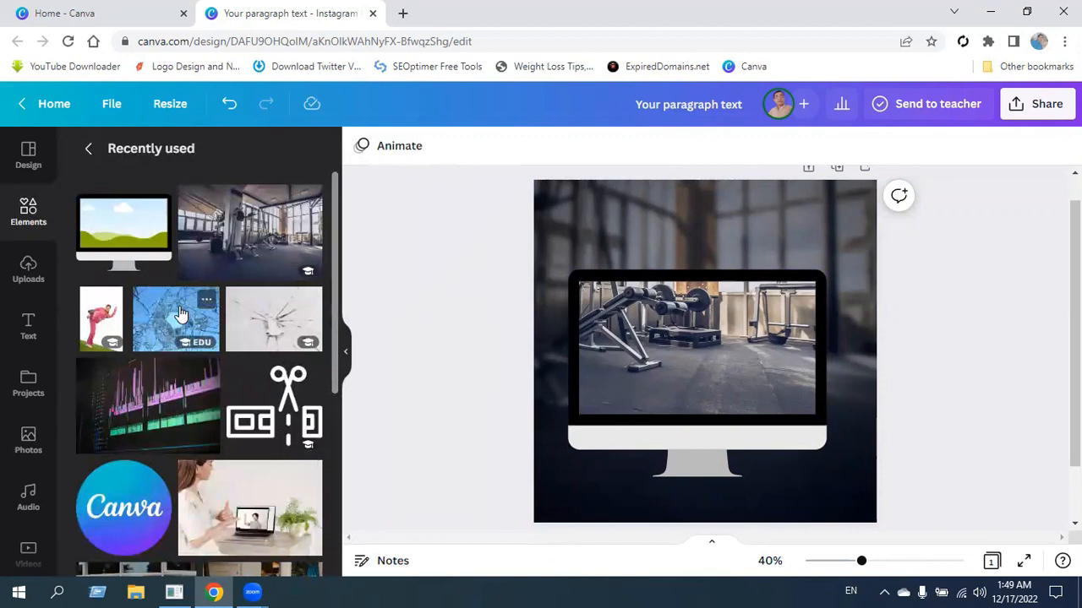
{"action": "left_click", "coordinate": [180, 314]}
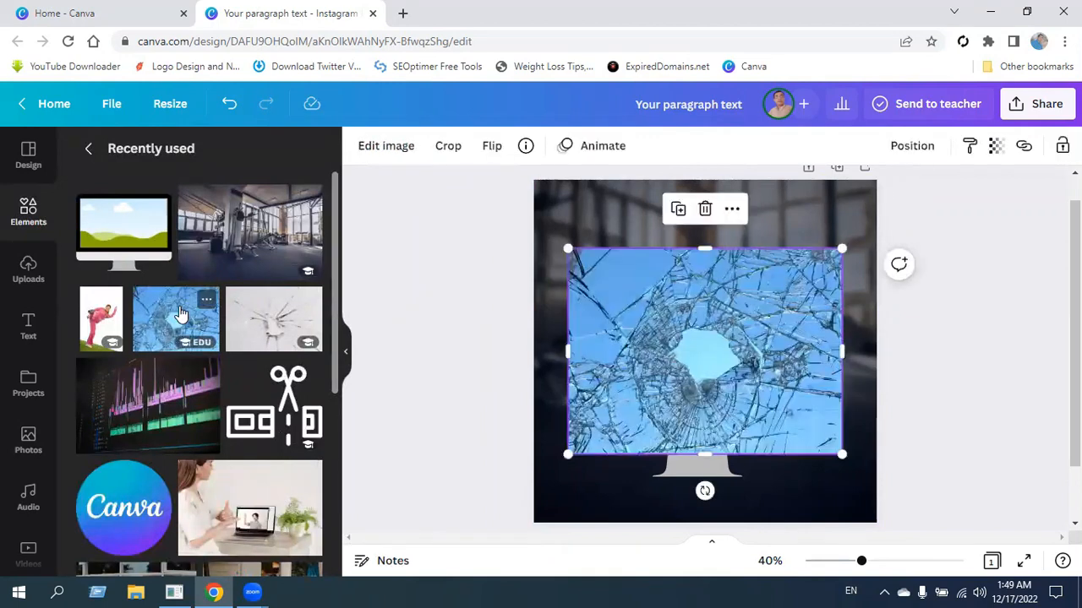
{"action": "left_click", "coordinate": [346, 353]}
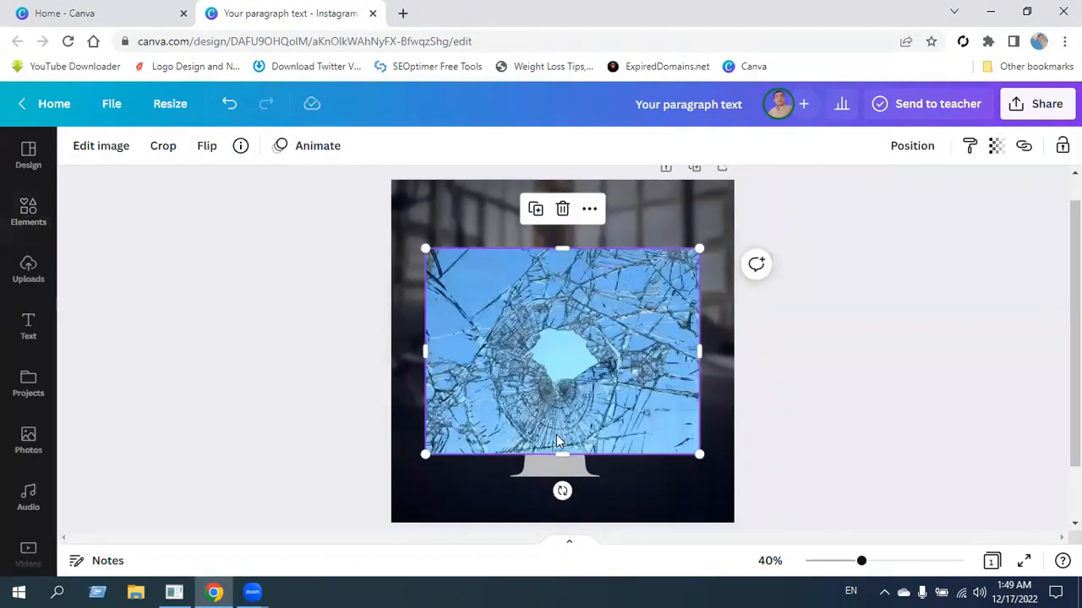
Remove the background of the shattered-glass photo so only the cracks lie over the monitor.
{"action": "left_click", "coordinate": [98, 153]}
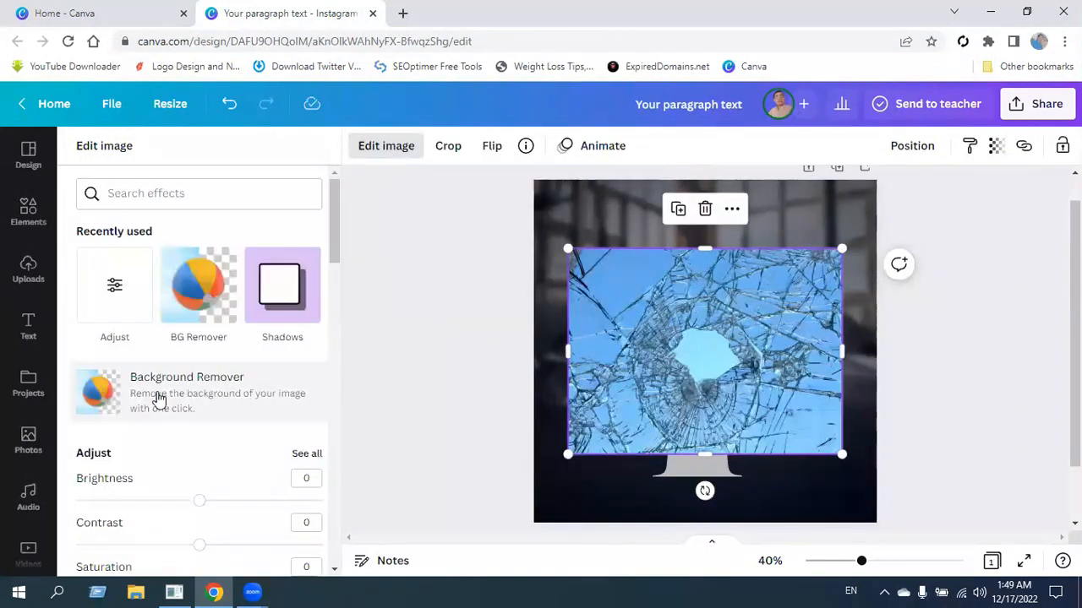
{"action": "left_click", "coordinate": [190, 275]}
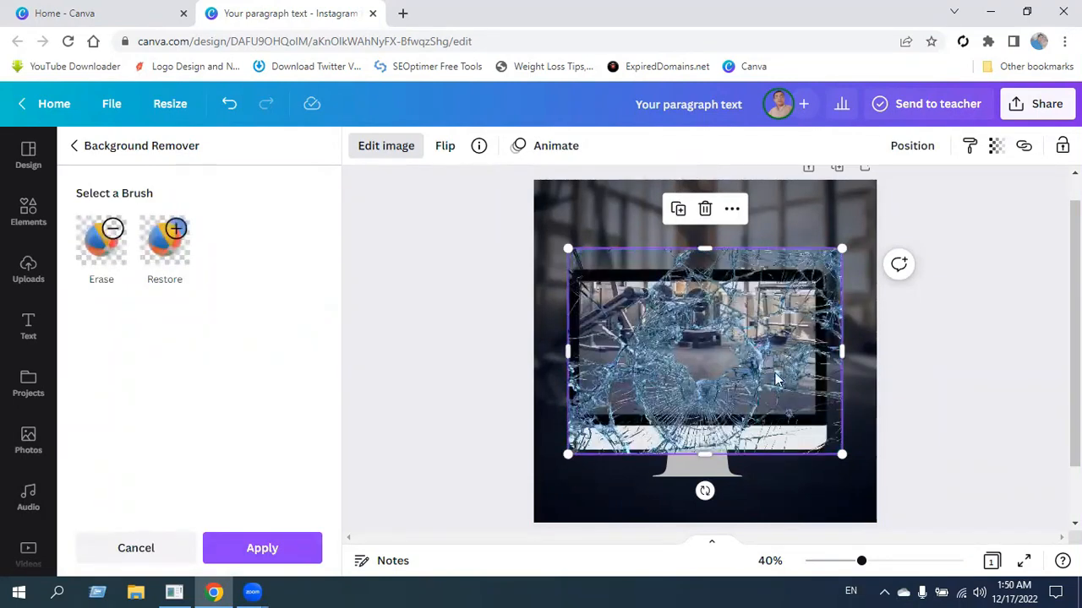
{"action": "left_click", "coordinate": [273, 549]}
{"action": "left_click", "coordinate": [414, 243]}
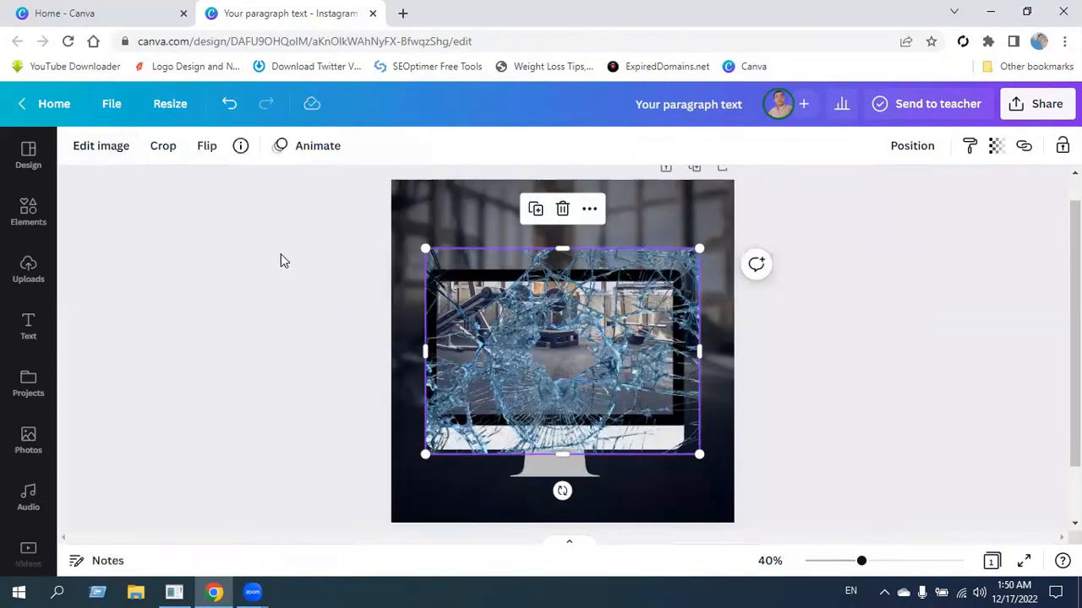
{"action": "left_click", "coordinate": [278, 313]}
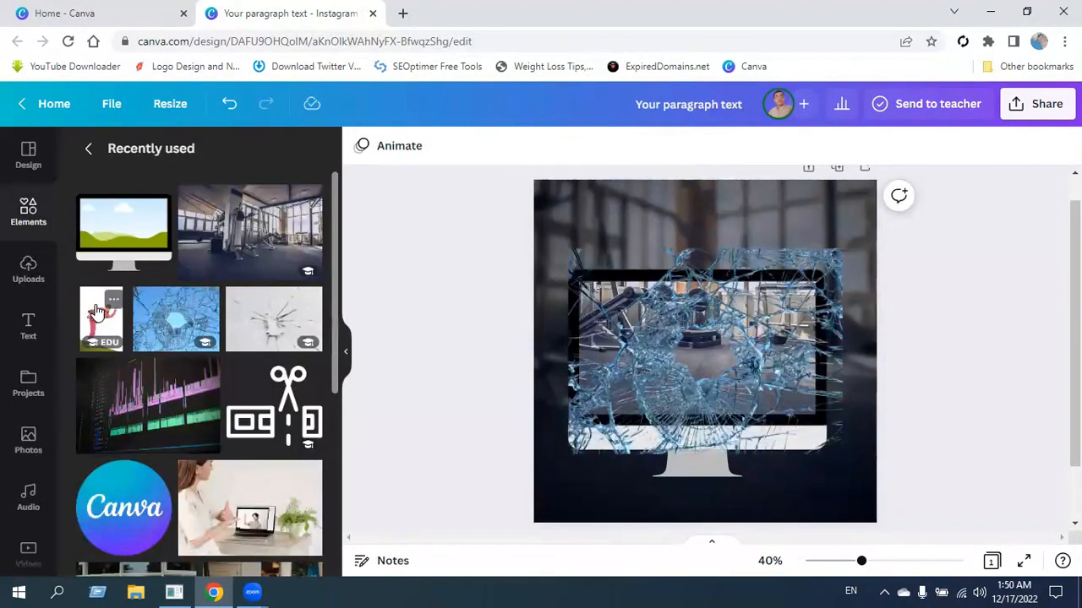
Search the photos for "kick" and add the picture of the kicking woman in the pink tracksuit.
{"action": "left_click", "coordinate": [88, 150]}
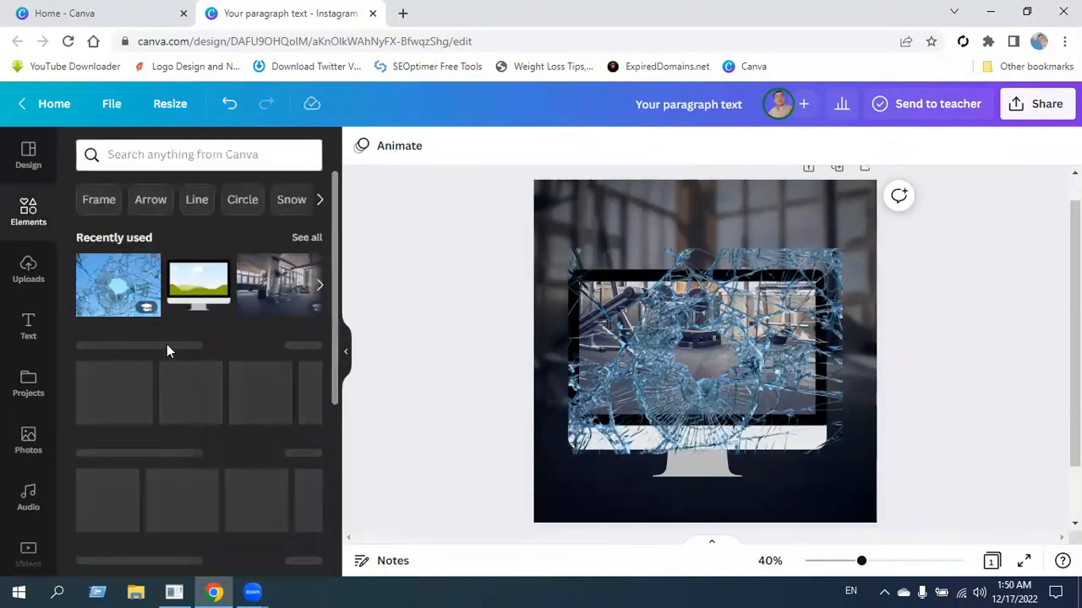
{"action": "left_click", "coordinate": [30, 444]}
{"action": "left_click", "coordinate": [277, 155]}
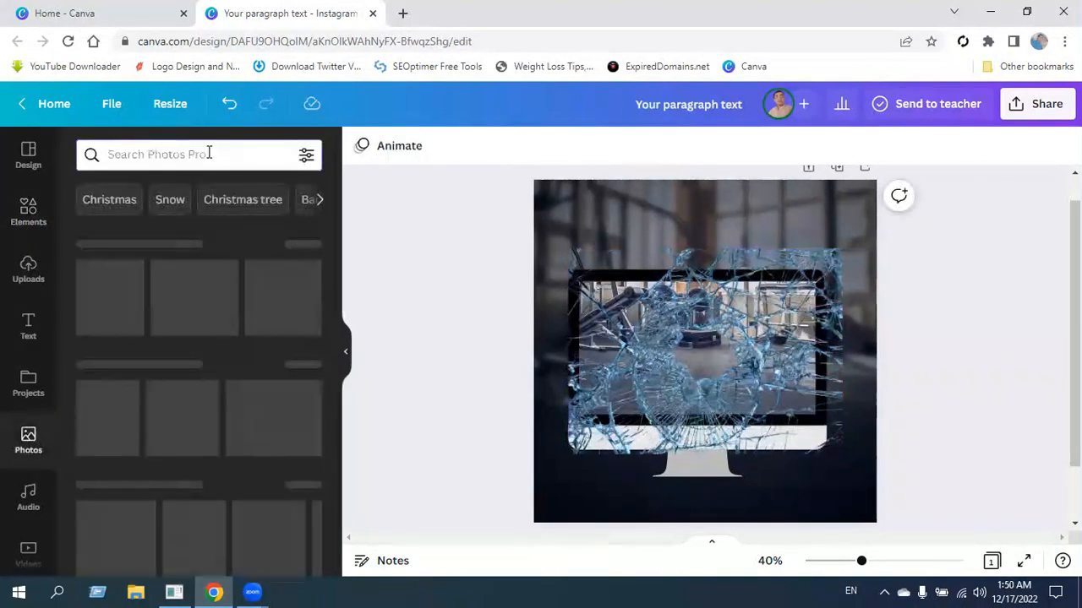
{"action": "left_click", "coordinate": [210, 153]}
{"action": "type", "text": "kick"}
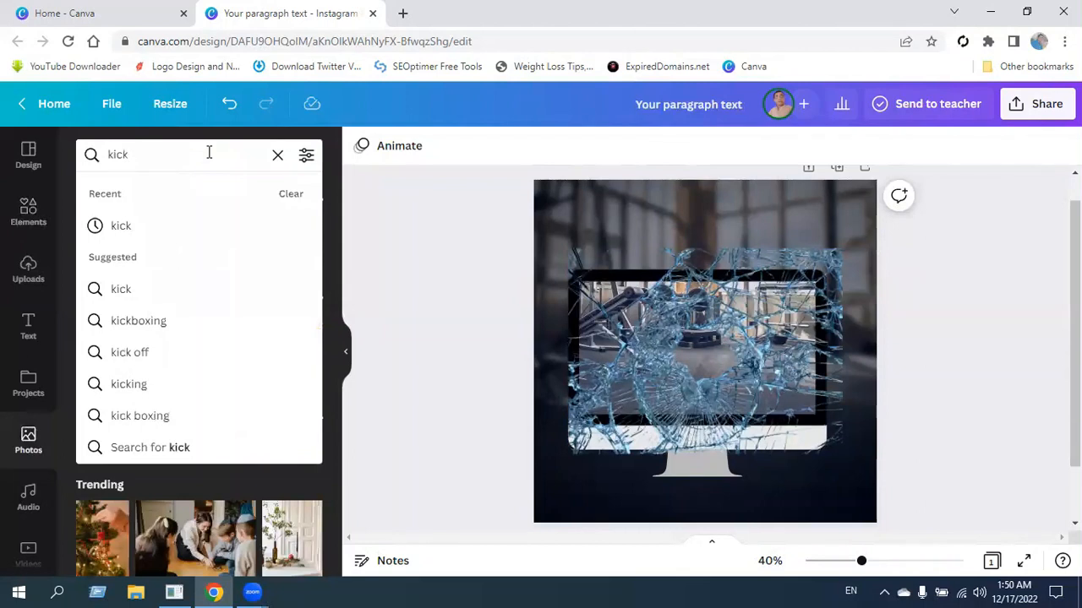
{"action": "key", "text": "Return"}
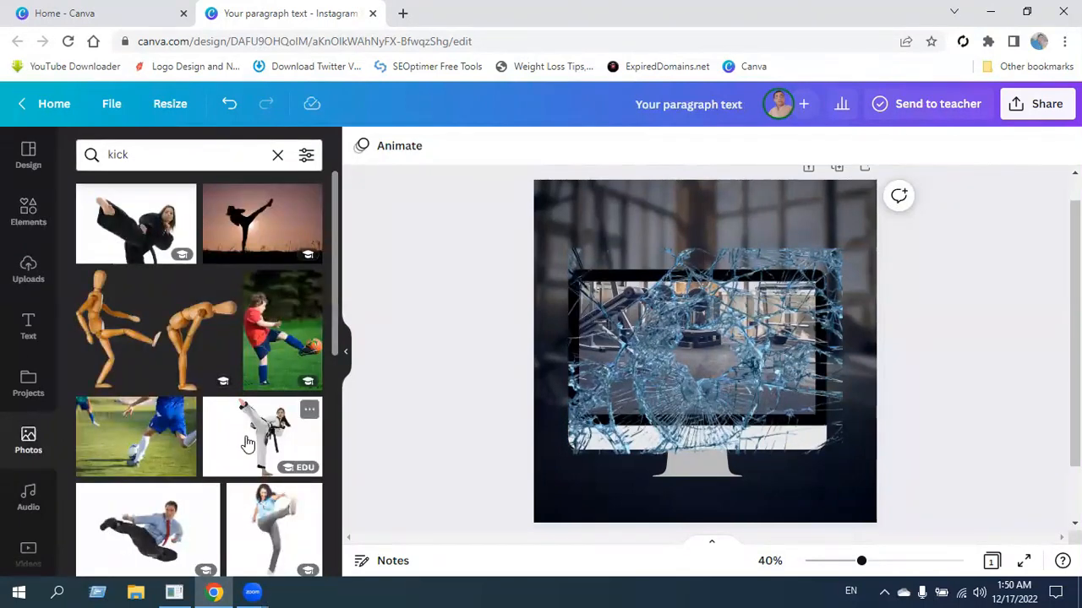
{"action": "scroll", "coordinate": [241, 444], "scroll_direction": "down", "scroll_amount": 5}
{"action": "scroll", "coordinate": [140, 418], "scroll_direction": "down", "scroll_amount": 2}
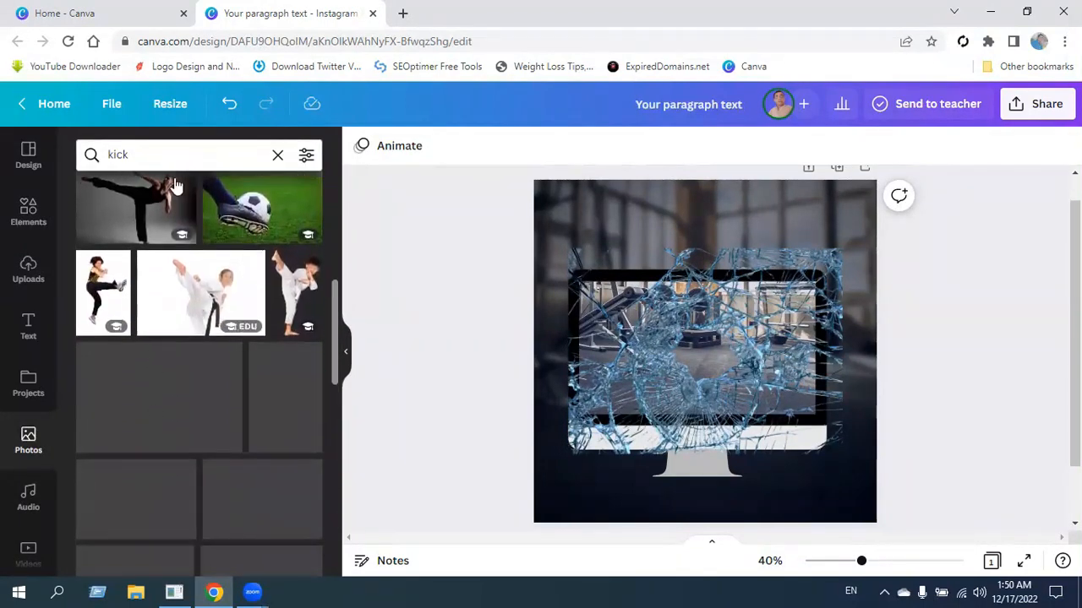
{"action": "scroll", "coordinate": [225, 425], "scroll_direction": "down", "scroll_amount": 1}
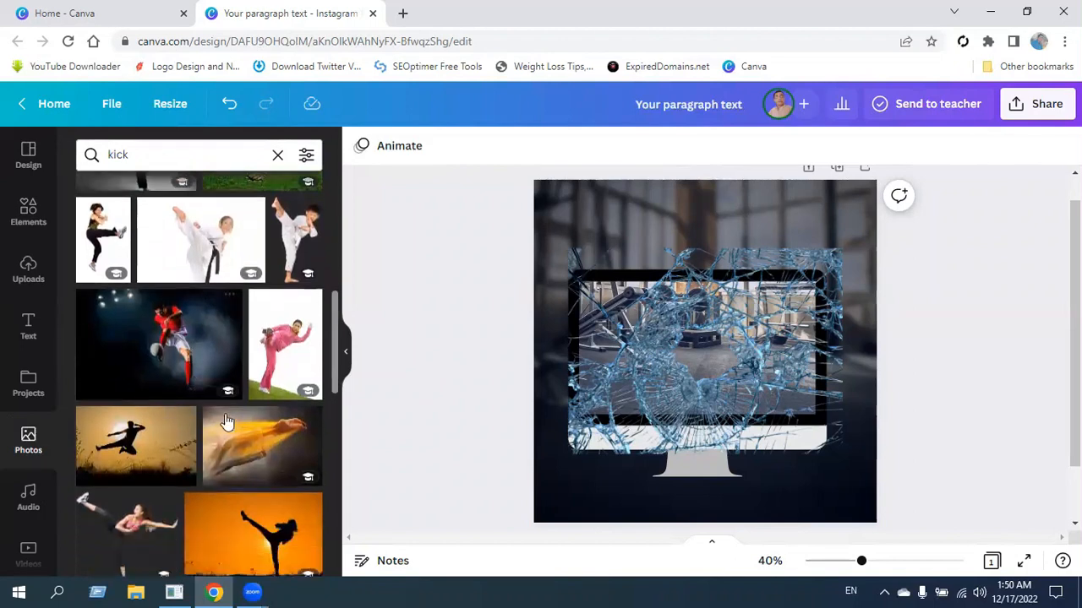
{"action": "left_click", "coordinate": [288, 317]}
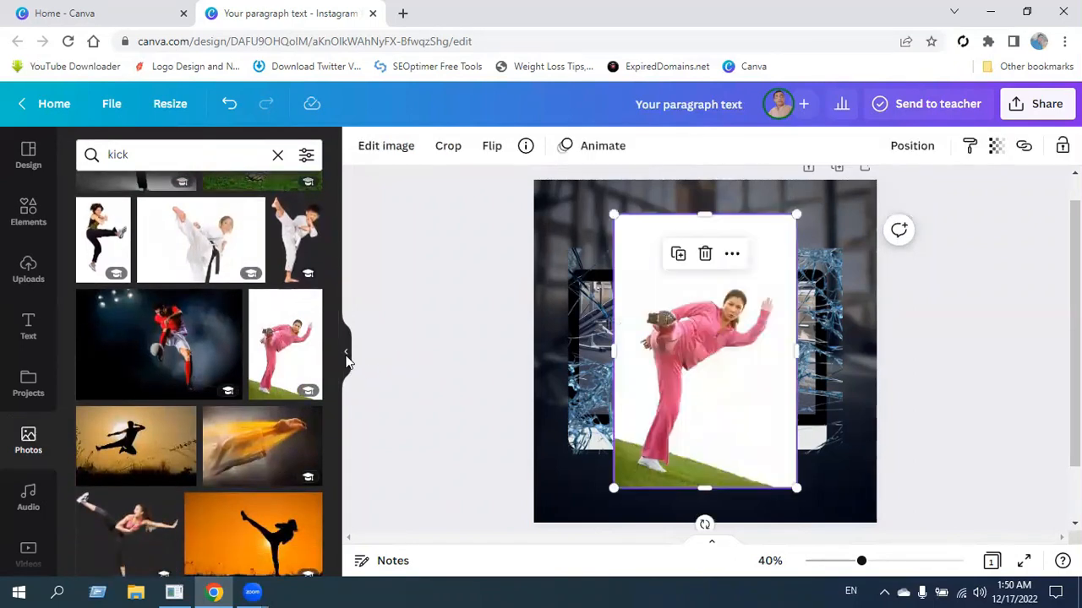
Remove the background of the kicking woman's photo.
{"action": "left_click", "coordinate": [347, 353]}
{"action": "left_click", "coordinate": [95, 145]}
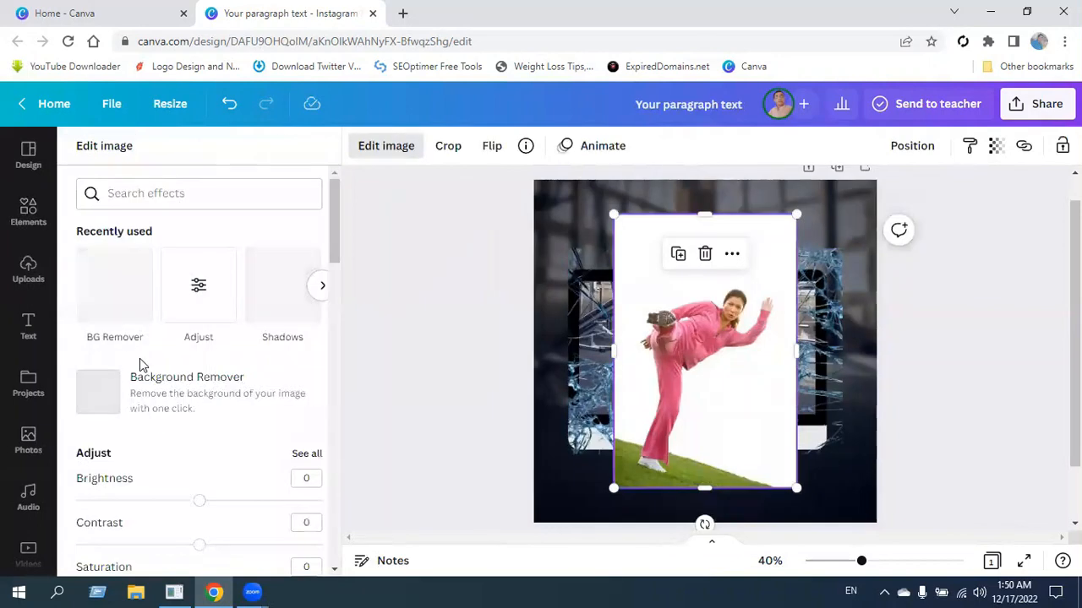
{"action": "scroll", "coordinate": [139, 372], "scroll_direction": "down", "scroll_amount": 1}
{"action": "left_click", "coordinate": [203, 355]}
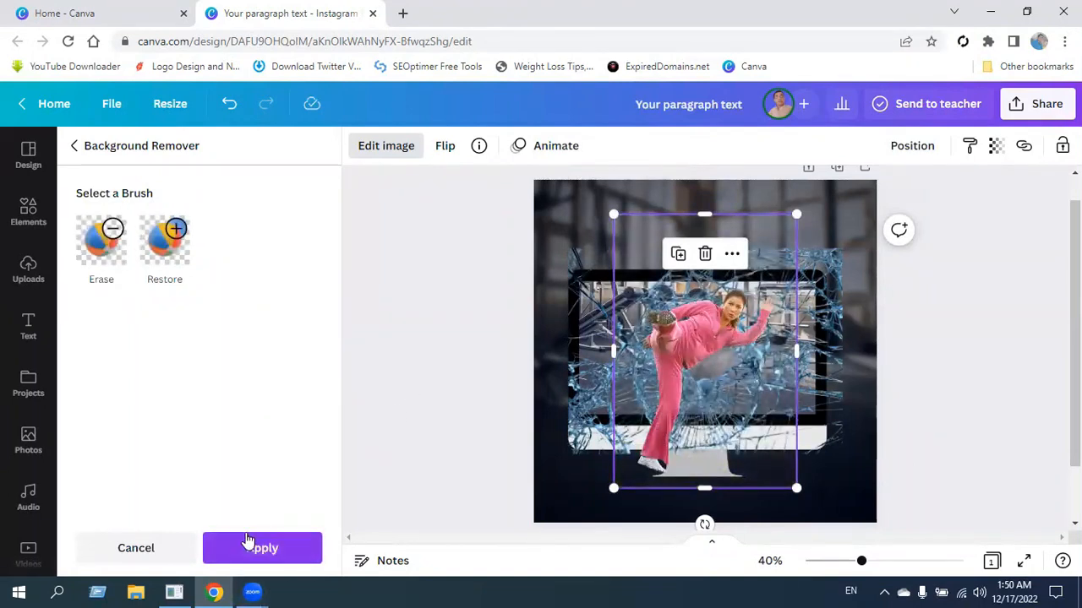
{"action": "left_click", "coordinate": [249, 548]}
{"action": "left_click", "coordinate": [429, 402]}
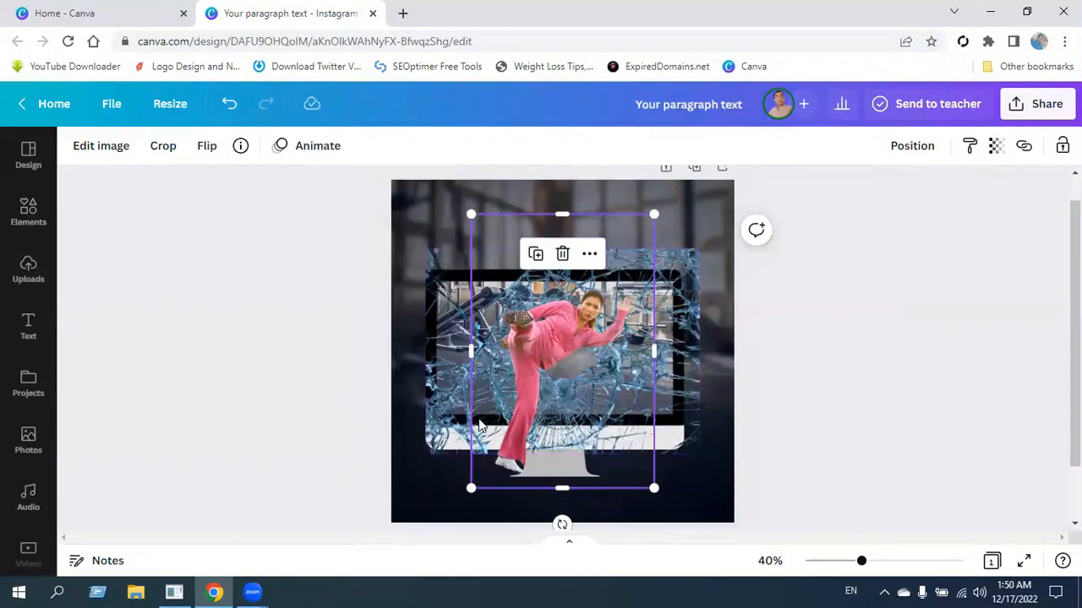
Move the kicking woman clear of the monitor and set the shattered glass's contrast to -31, saturation to -49 and brightness to 26.
{"action": "left_click_drag", "start_coordinate": [528, 331], "coordinate": [729, 482]}
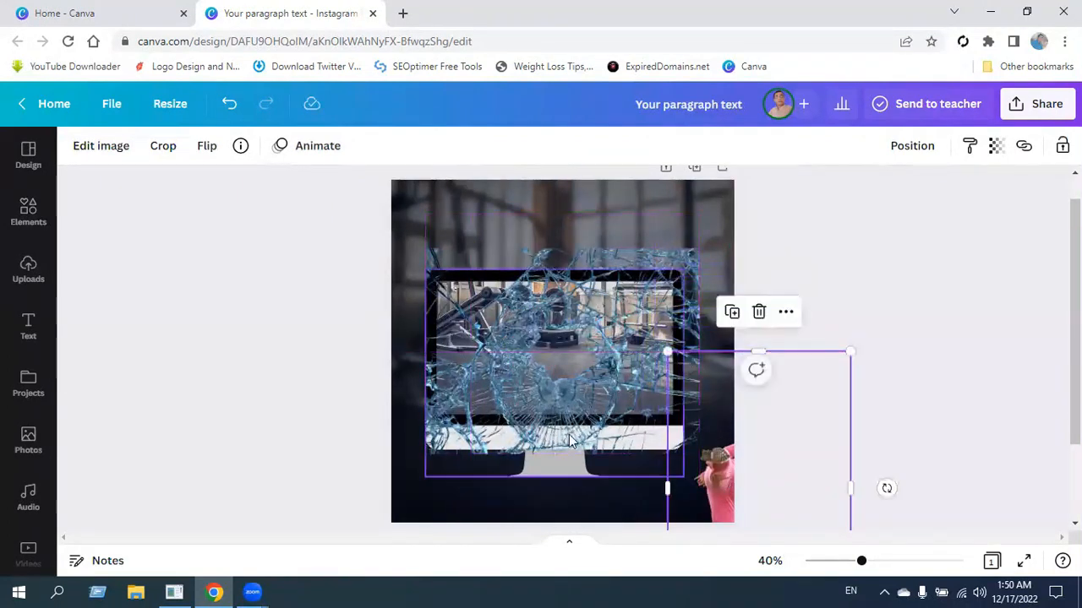
{"action": "left_click", "coordinate": [533, 360]}
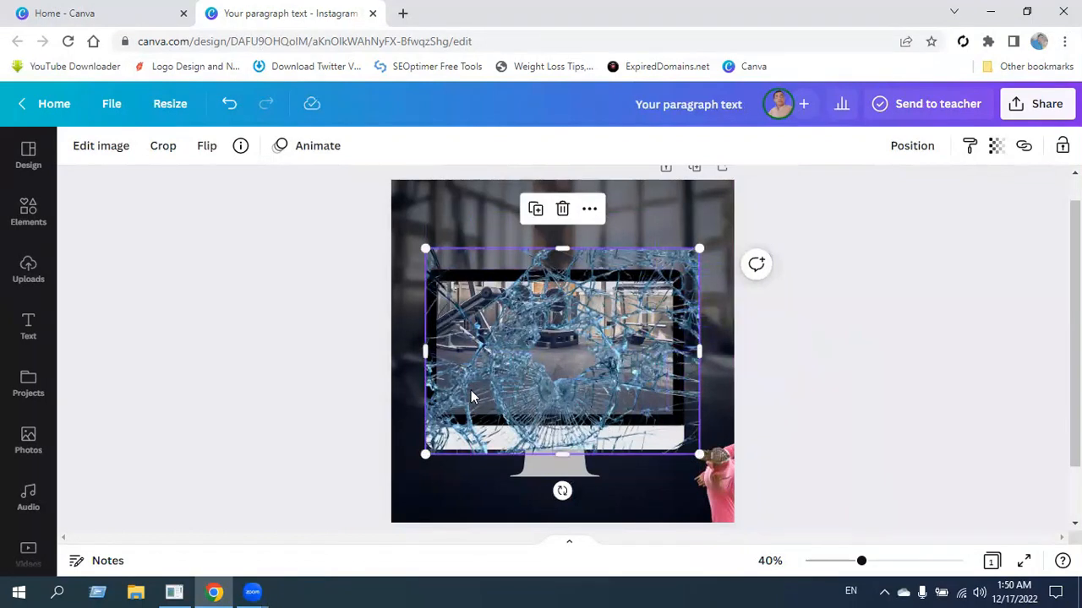
{"action": "left_click", "coordinate": [101, 145]}
{"action": "scroll", "coordinate": [228, 414], "scroll_direction": "down", "scroll_amount": 1}
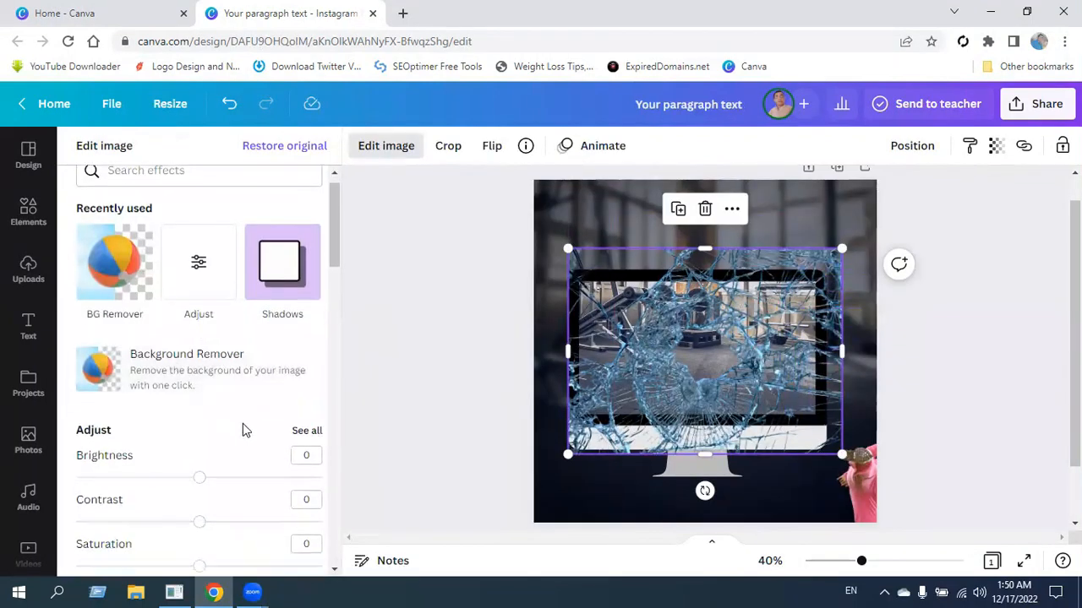
{"action": "left_click", "coordinate": [304, 406]}
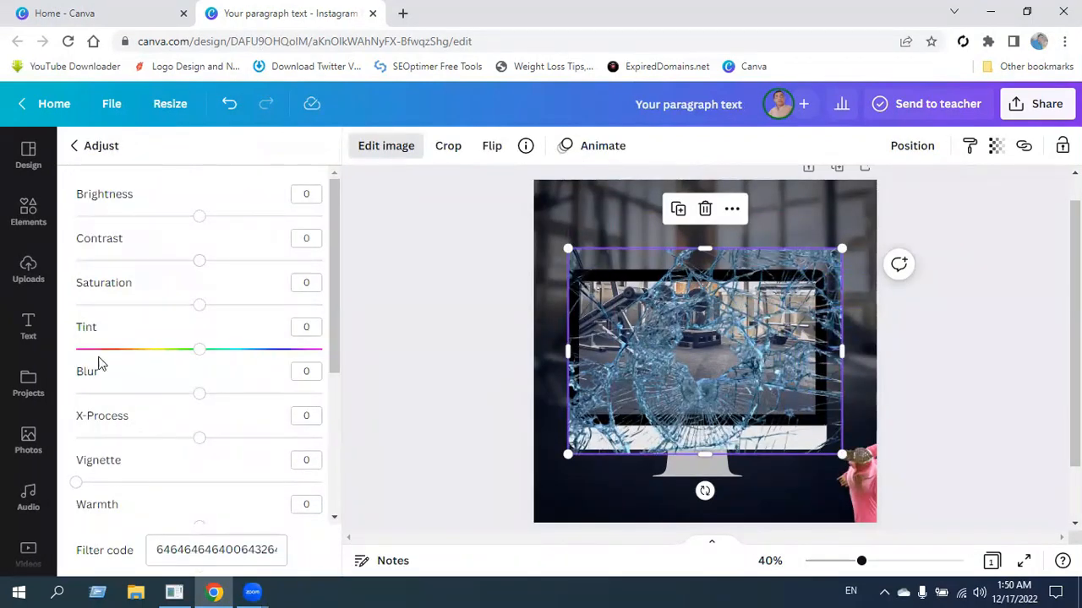
{"action": "left_click_drag", "start_coordinate": [200, 269], "coordinate": [140, 327]}
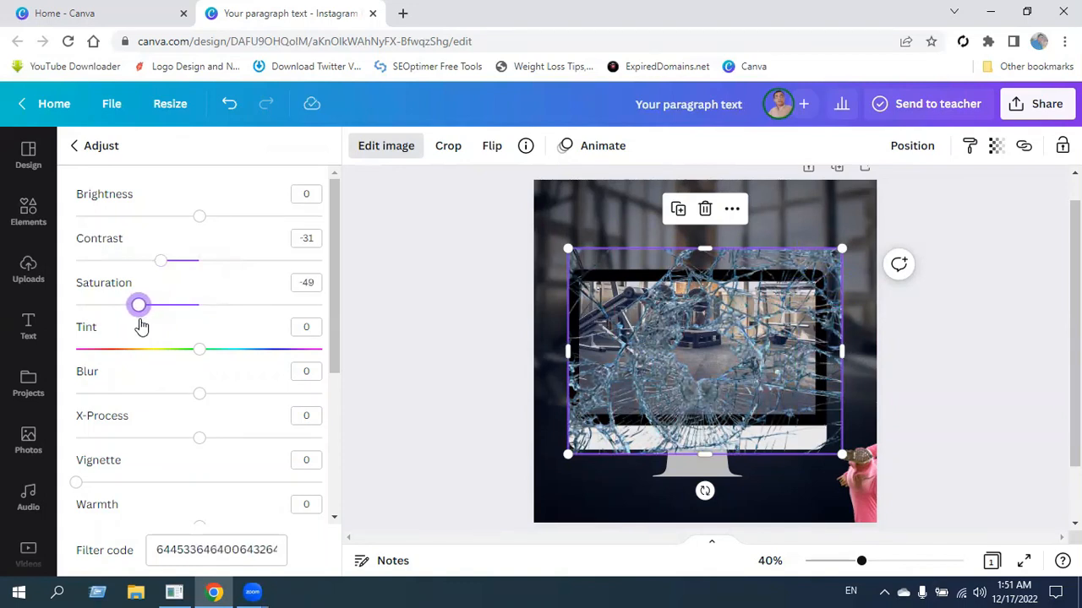
{"action": "left_click_drag", "start_coordinate": [199, 217], "coordinate": [233, 252]}
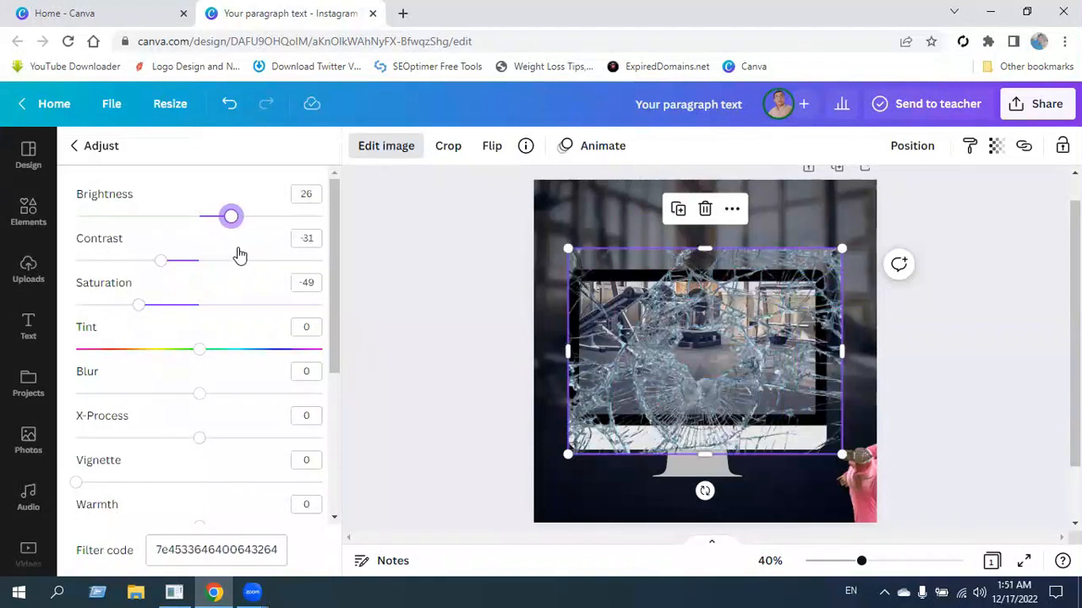
{"action": "key", "text": "Escape"}
Flip the shattered-glass image horizontally.
{"action": "left_click", "coordinate": [207, 147]}
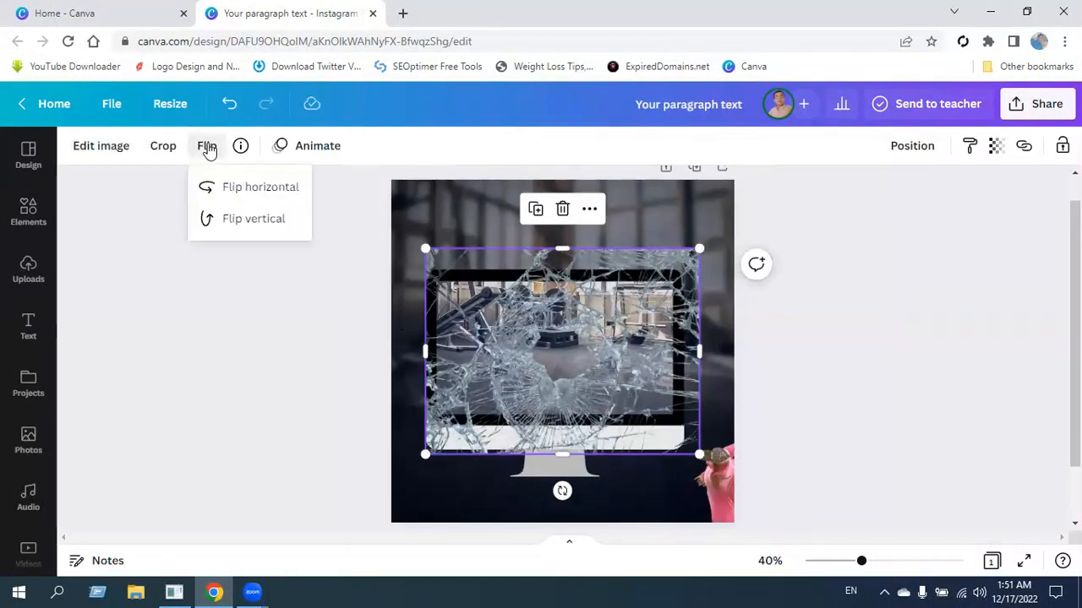
{"action": "left_click", "coordinate": [264, 186]}
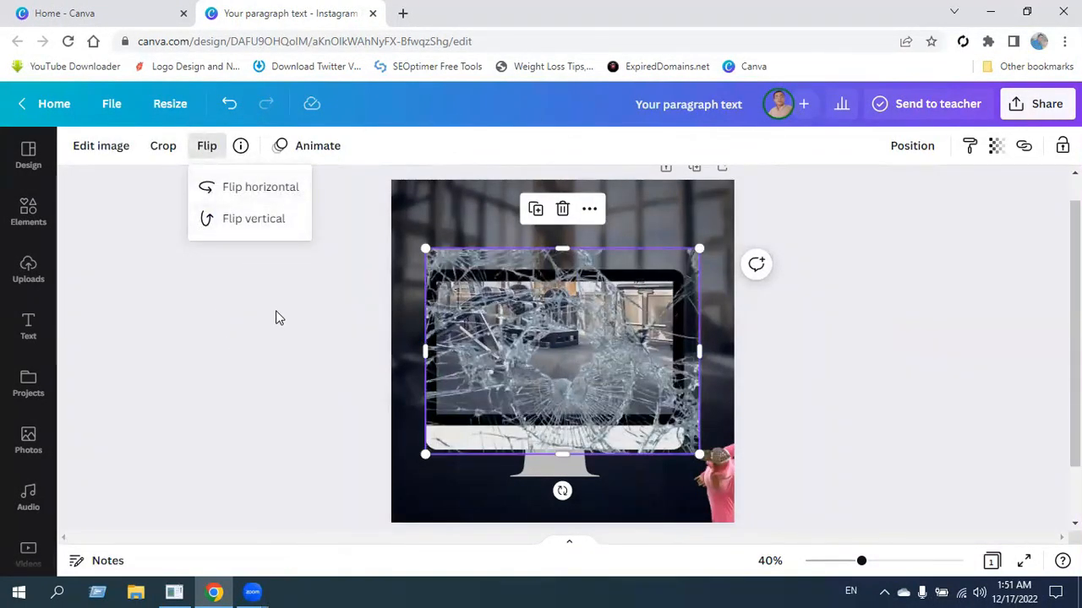
{"action": "left_click", "coordinate": [276, 317]}
Place the kicking woman over the monitor's right half, cropped around her body and enlarged to reach the page's right edge.
{"action": "left_click", "coordinate": [721, 470]}
{"action": "left_click_drag", "start_coordinate": [723, 482], "coordinate": [561, 338]}
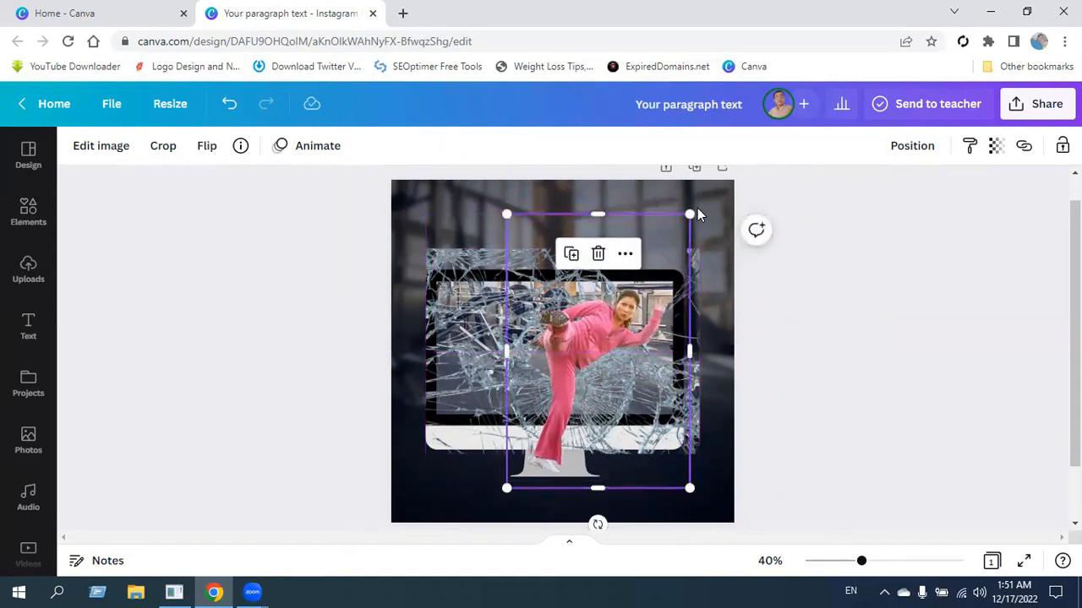
{"action": "scroll", "coordinate": [602, 524], "scroll_direction": "down", "scroll_amount": 2}
{"action": "left_click_drag", "start_coordinate": [606, 487], "coordinate": [625, 406]}
{"action": "left_click_drag", "start_coordinate": [507, 336], "coordinate": [533, 337]}
{"action": "left_click_drag", "start_coordinate": [700, 338], "coordinate": [677, 338]}
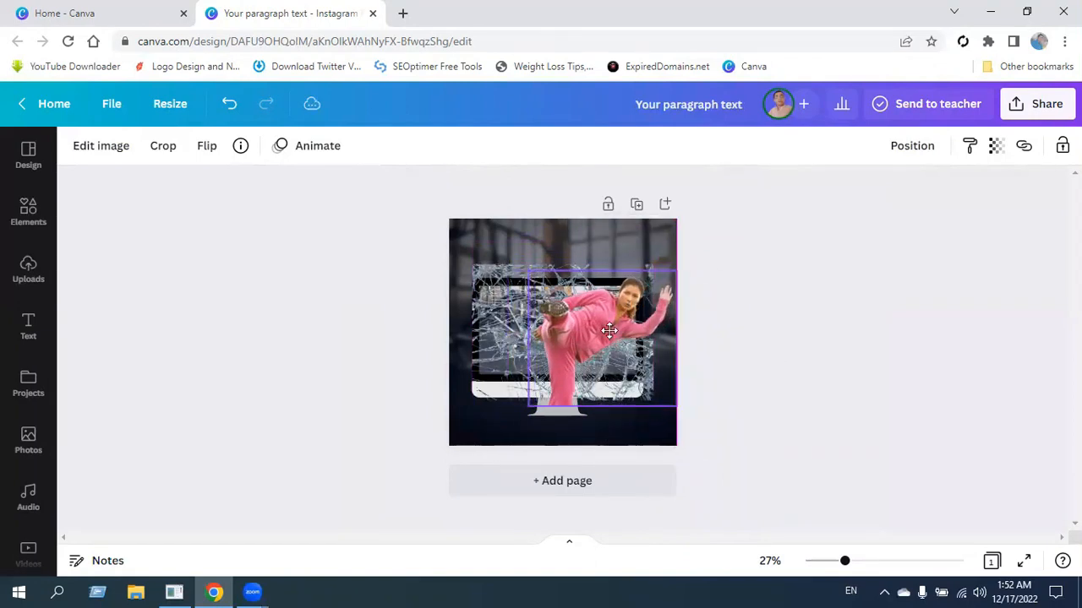
{"action": "left_click", "coordinate": [824, 330]}
Send the kicking woman one layer backward so she sits behind the shattered glass.
{"action": "left_click_drag", "start_coordinate": [844, 562], "coordinate": [870, 572]}
{"action": "right_click", "coordinate": [604, 347]}
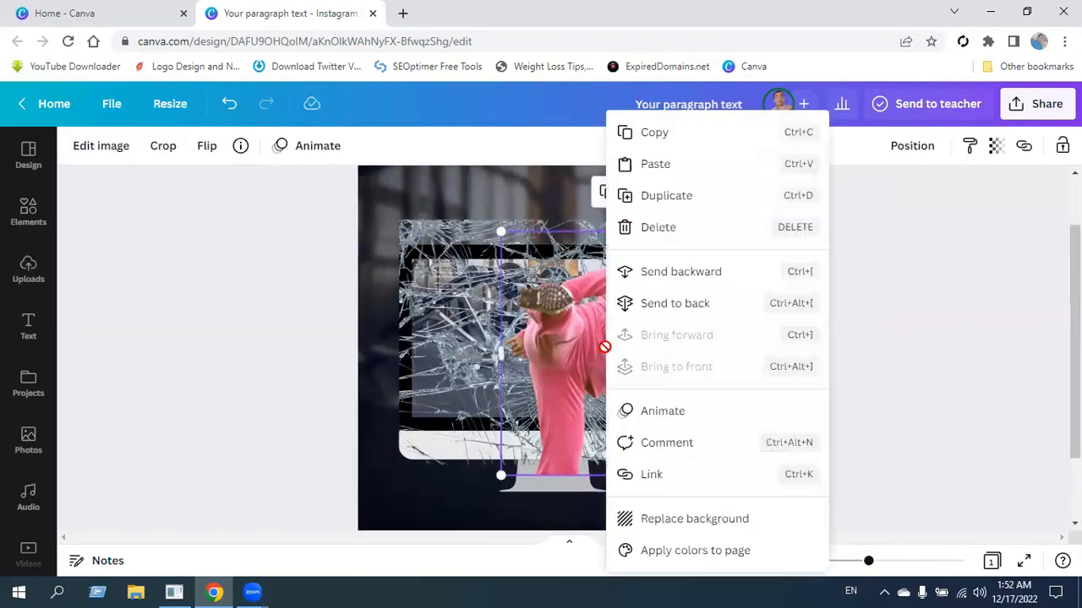
{"action": "left_click", "coordinate": [686, 272]}
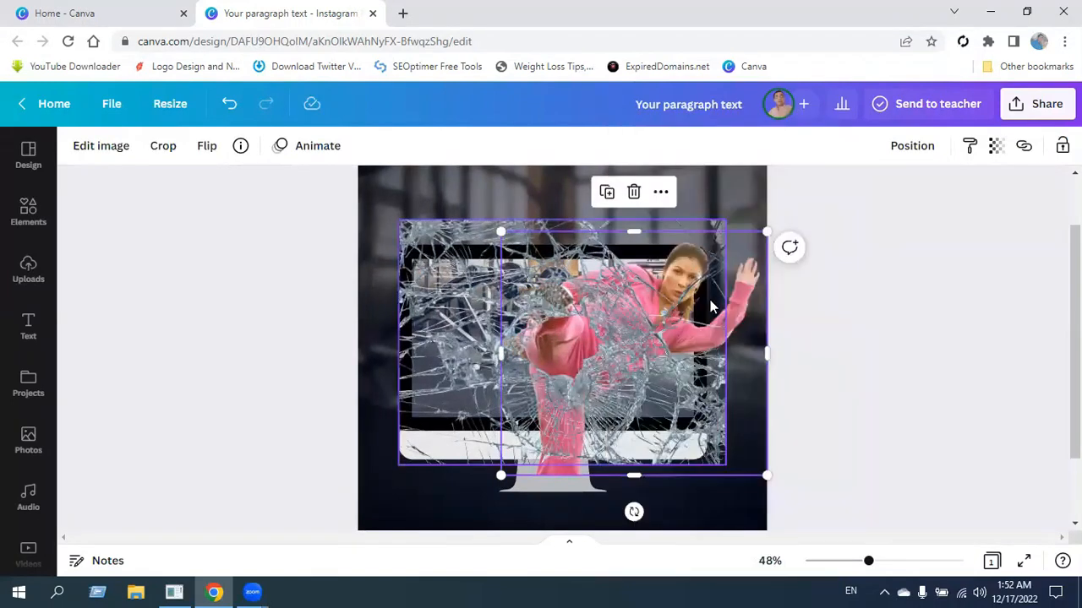
{"action": "left_click", "coordinate": [956, 327]}
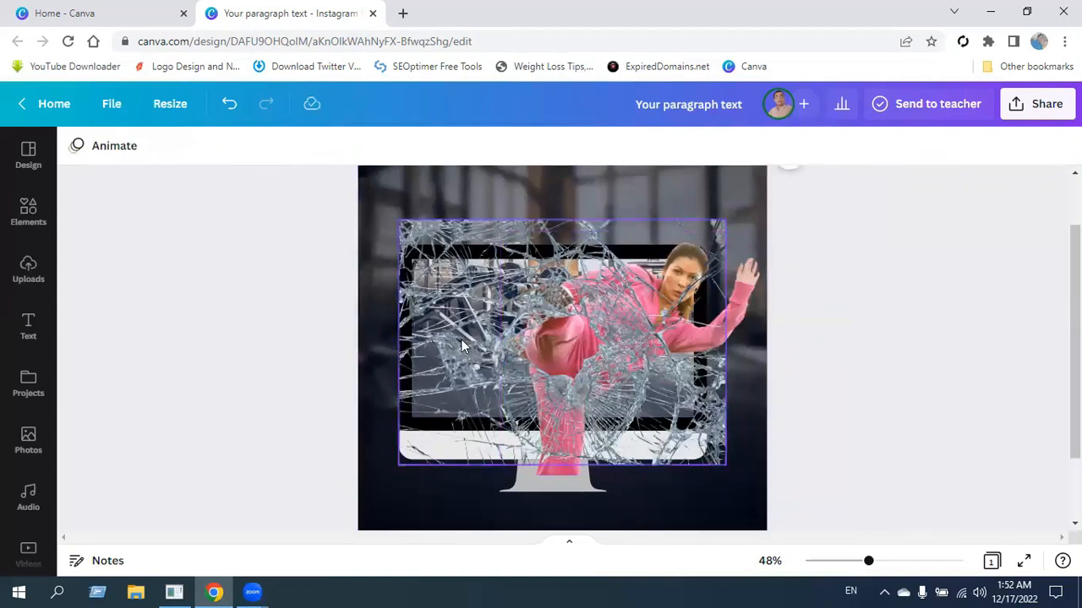
Move the shattered glass upward so its hole lines up with the woman's kicking foot.
{"action": "left_click_drag", "start_coordinate": [484, 385], "coordinate": [489, 342]}
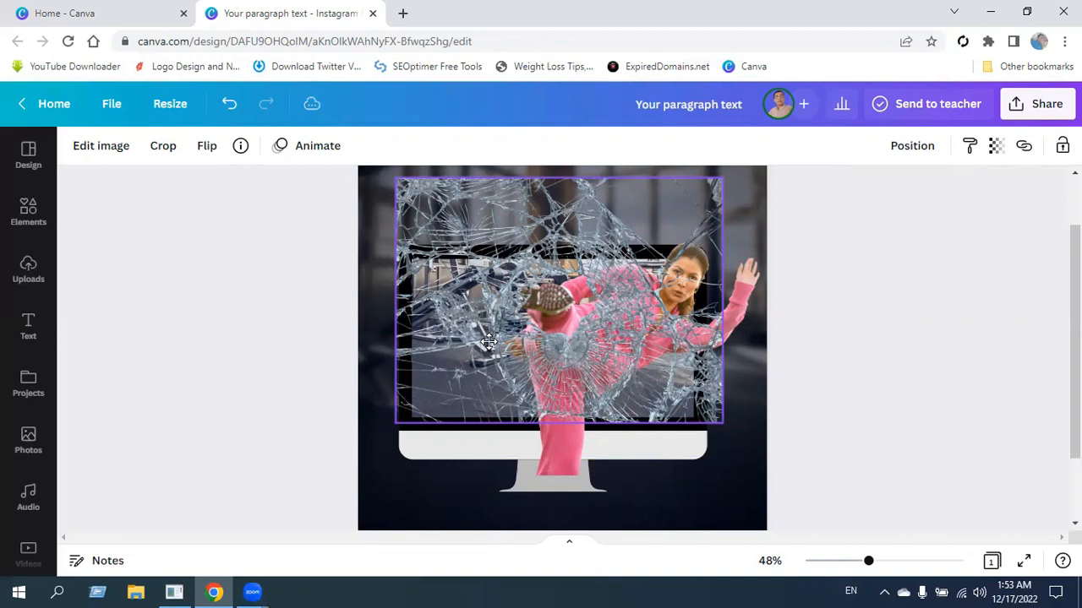
{"action": "left_click_drag", "start_coordinate": [488, 342], "coordinate": [489, 342]}
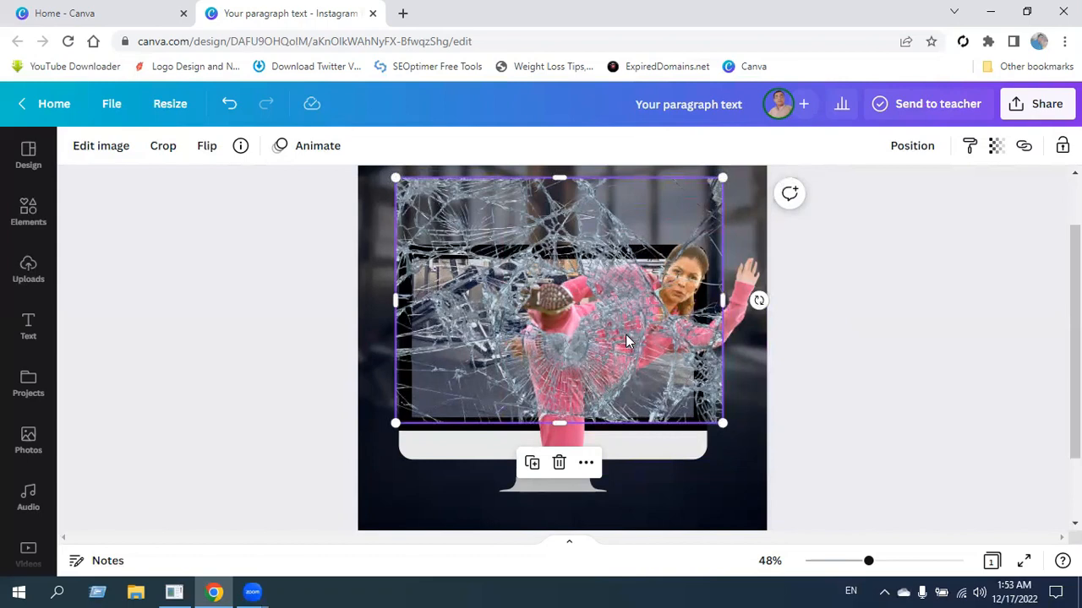
{"action": "left_click_drag", "start_coordinate": [614, 351], "coordinate": [610, 350]}
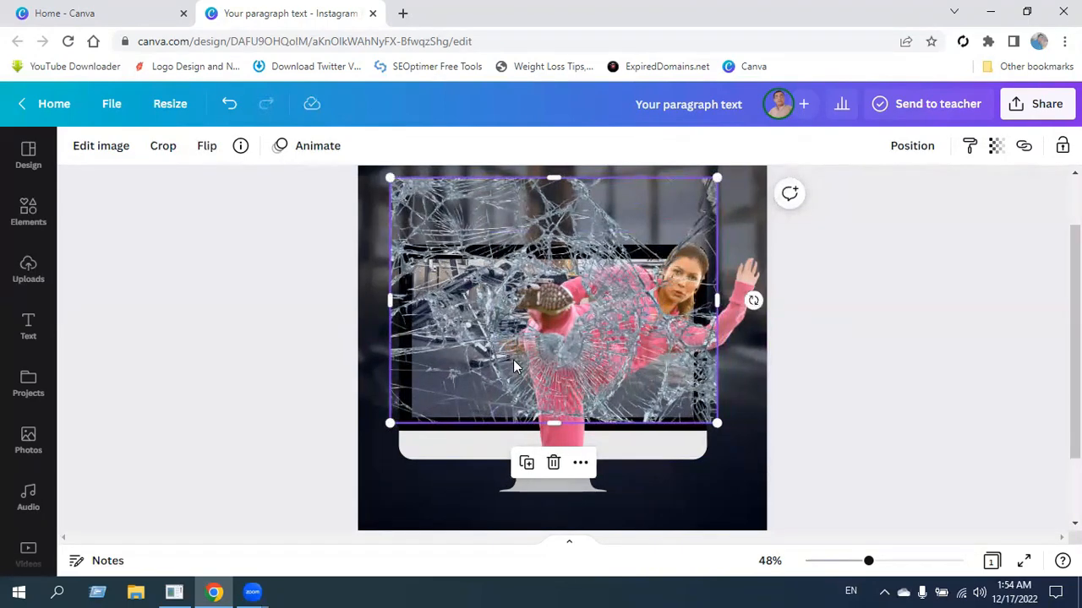
Crop all four sides of the shattered-glass image to the edges of the monitor's screen.
{"action": "left_click_drag", "start_coordinate": [558, 421], "coordinate": [559, 414]}
{"action": "left_click_drag", "start_coordinate": [397, 297], "coordinate": [412, 309]}
{"action": "left_click_drag", "start_coordinate": [564, 177], "coordinate": [573, 259]}
{"action": "left_click_drag", "start_coordinate": [717, 336], "coordinate": [693, 341]}
Crop the bottom of the kicking woman's photo so her leg ends at the screen's lower edge.
{"action": "left_click", "coordinate": [735, 307]}
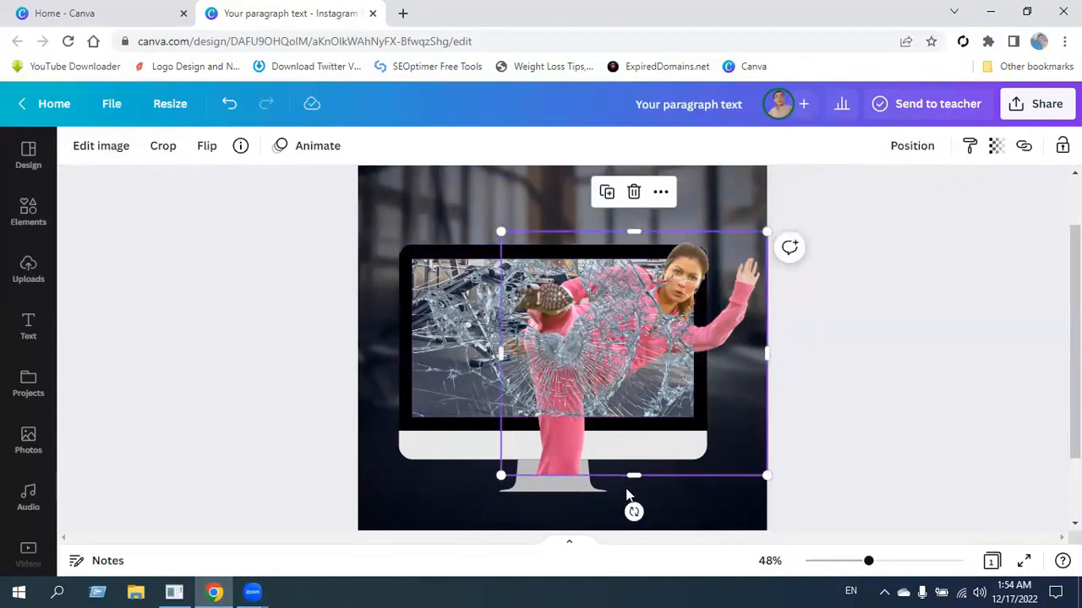
{"action": "left_click_drag", "start_coordinate": [634, 475], "coordinate": [635, 415]}
{"action": "left_click", "coordinate": [879, 403]}
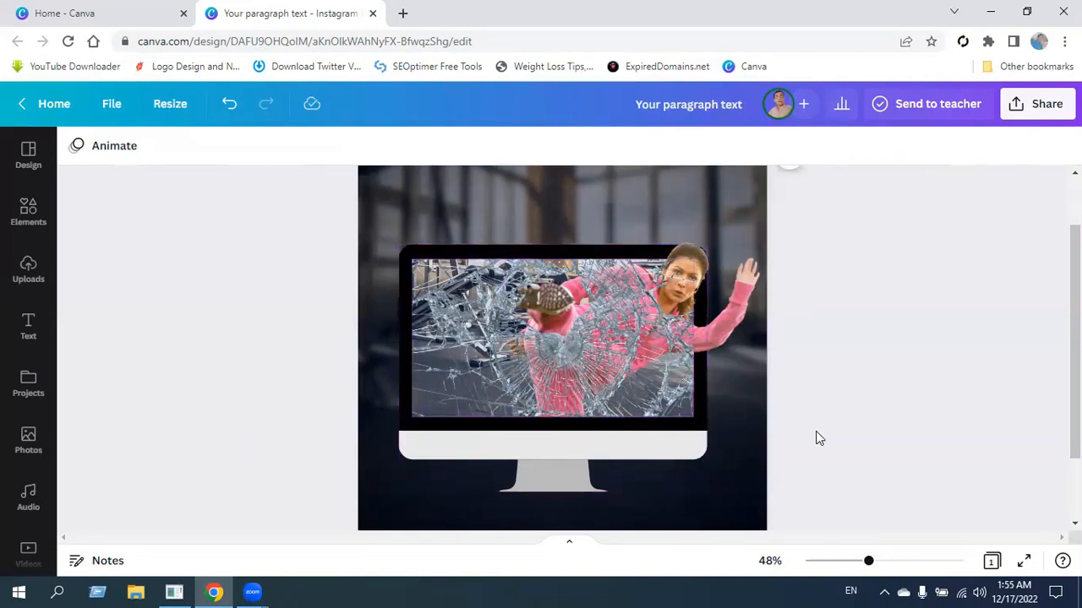
Set the kicking woman's photo to contrast 31 and saturation 16.
{"action": "left_click", "coordinate": [744, 293]}
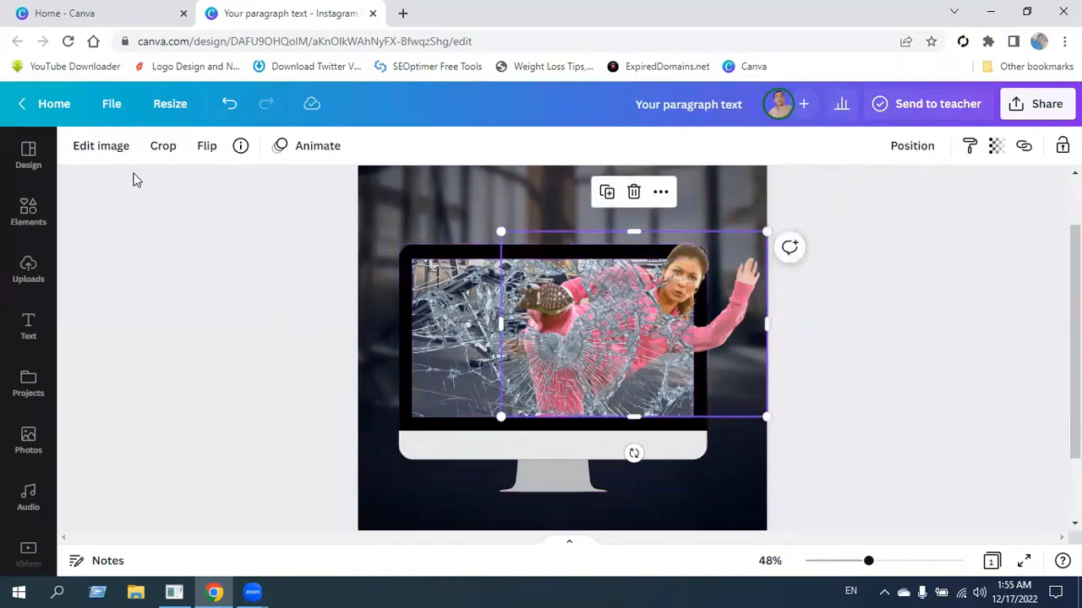
{"action": "left_click", "coordinate": [113, 154]}
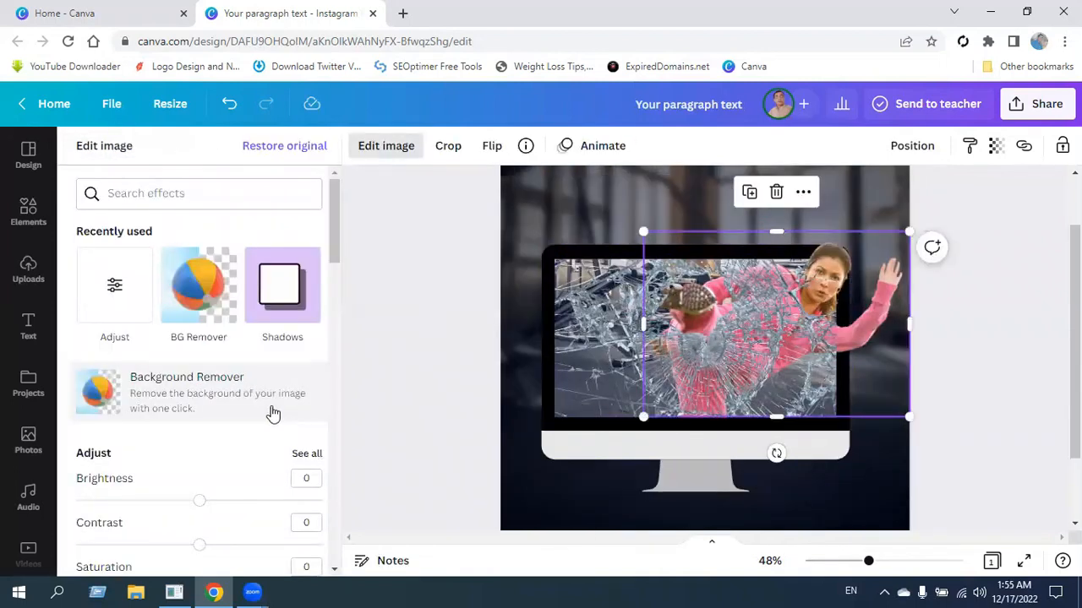
{"action": "scroll", "coordinate": [173, 440], "scroll_direction": "down", "scroll_amount": 2}
{"action": "left_click", "coordinate": [306, 373]}
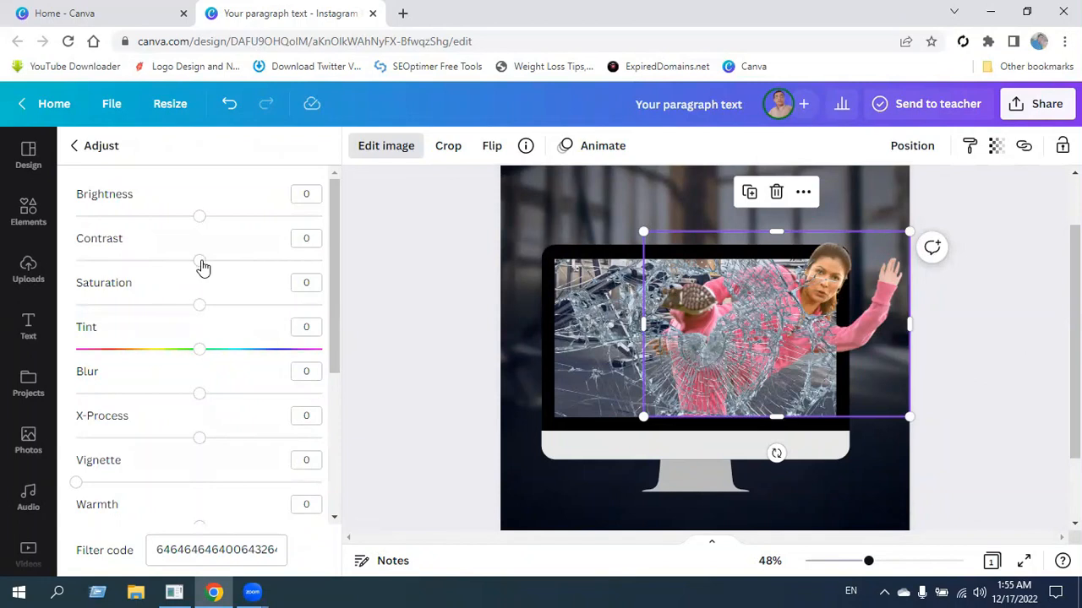
{"action": "left_click_drag", "start_coordinate": [200, 263], "coordinate": [237, 261]}
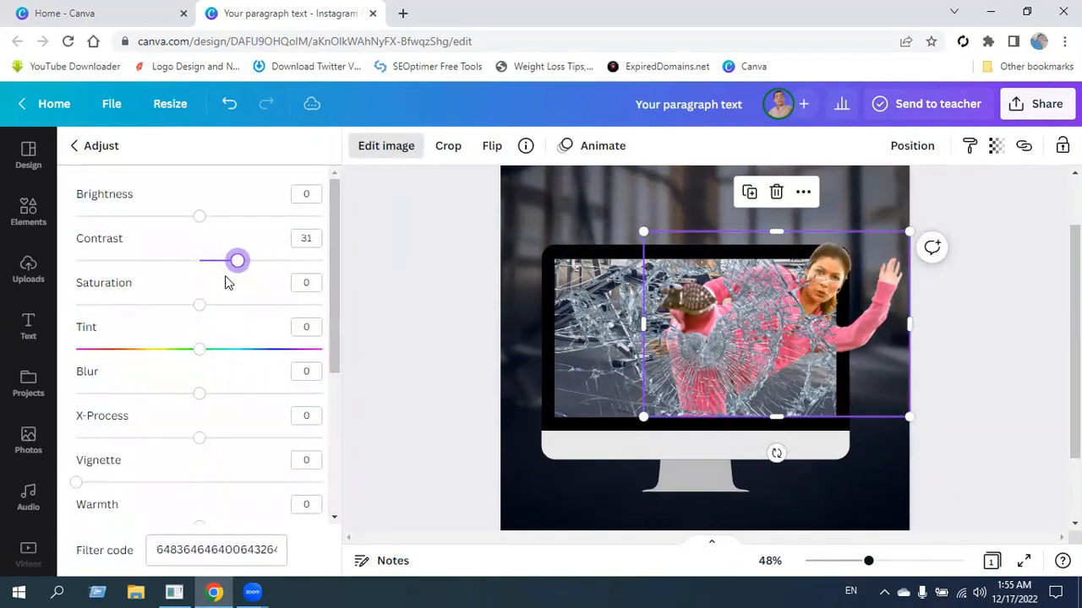
{"action": "left_click_drag", "start_coordinate": [201, 307], "coordinate": [220, 309]}
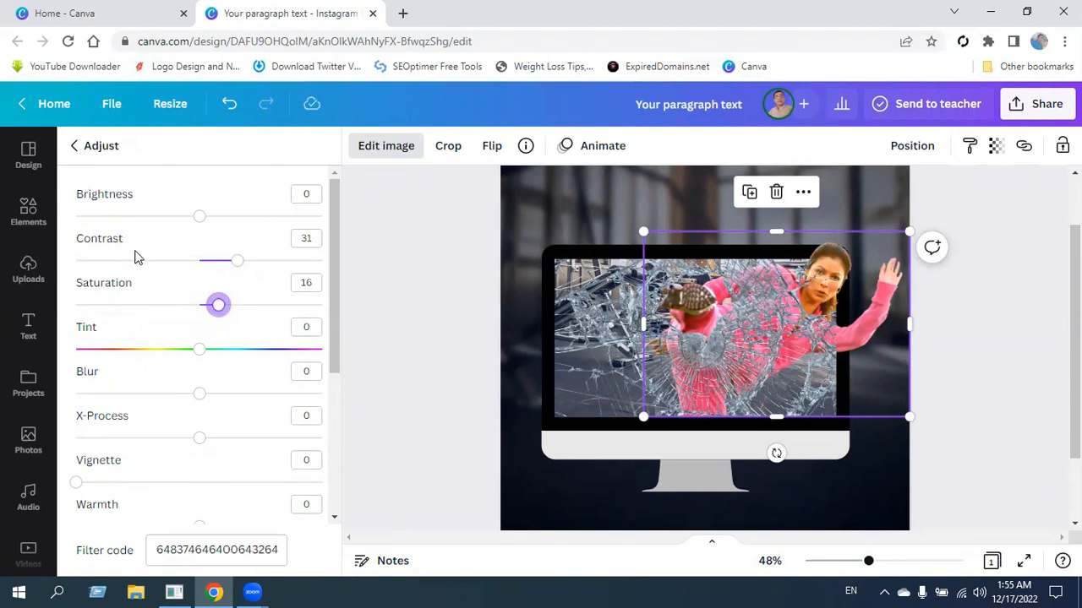
Set the kicking woman's photo to warmth 13 and brightness -4.
{"action": "mouse_move", "coordinate": [198, 216]}
{"action": "left_mouse_down"}
{"action": "mouse_move", "coordinate": [225, 216]}
{"action": "mouse_move", "coordinate": [187, 218]}
{"action": "left_mouse_up"}
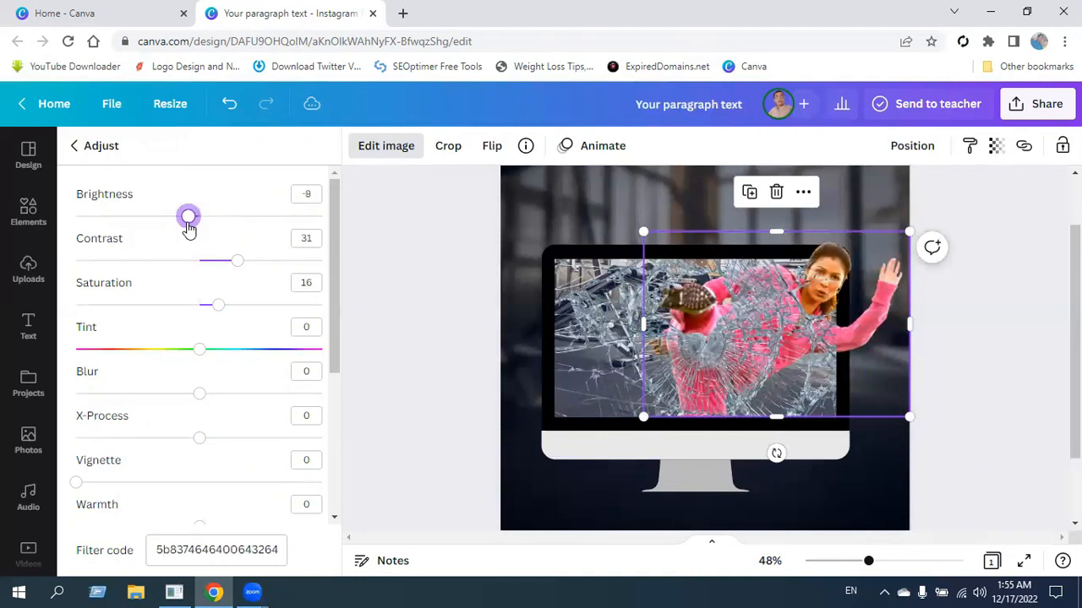
{"action": "scroll", "coordinate": [196, 414], "scroll_direction": "down", "scroll_amount": 2}
{"action": "mouse_move", "coordinate": [205, 426]}
{"action": "left_mouse_down"}
{"action": "mouse_move", "coordinate": [227, 423]}
{"action": "mouse_move", "coordinate": [215, 424]}
{"action": "left_mouse_up"}
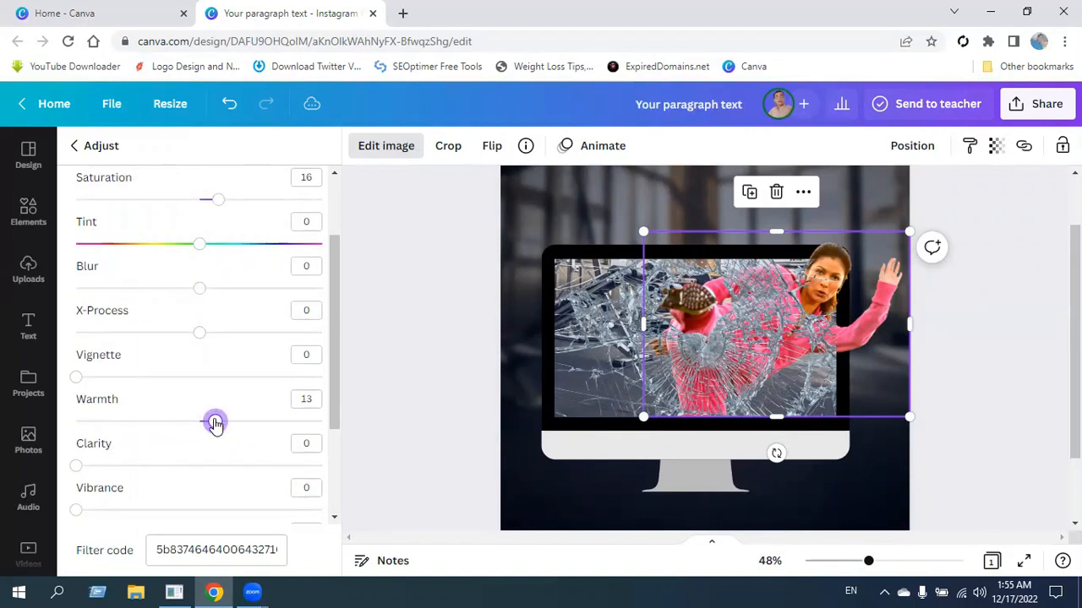
{"action": "scroll", "coordinate": [215, 425], "scroll_direction": "up", "scroll_amount": 2}
{"action": "left_click_drag", "start_coordinate": [189, 218], "coordinate": [196, 224]}
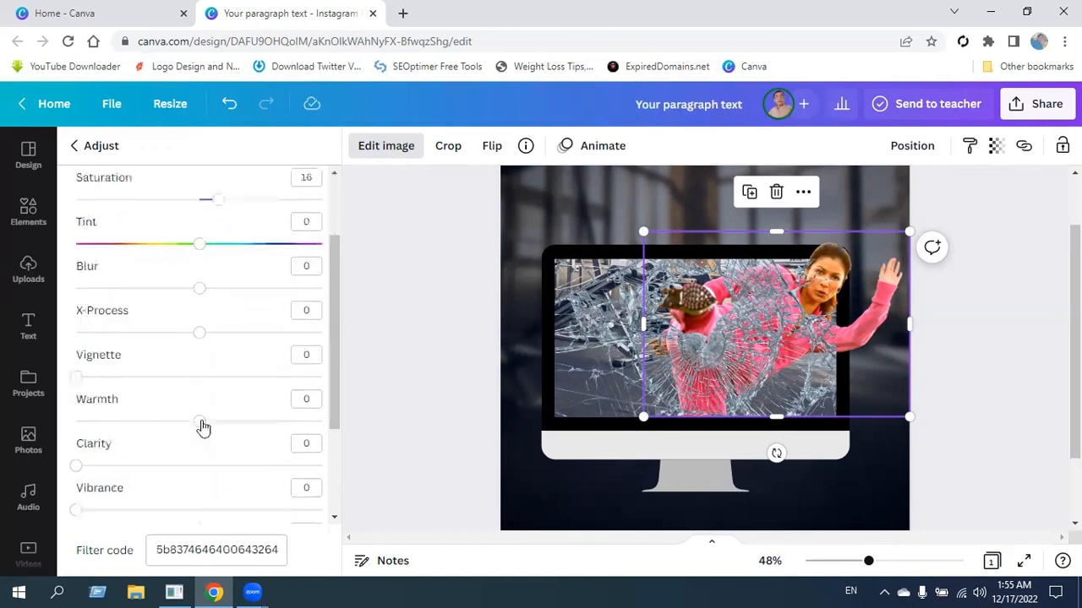
{"action": "left_click", "coordinate": [355, 422]}
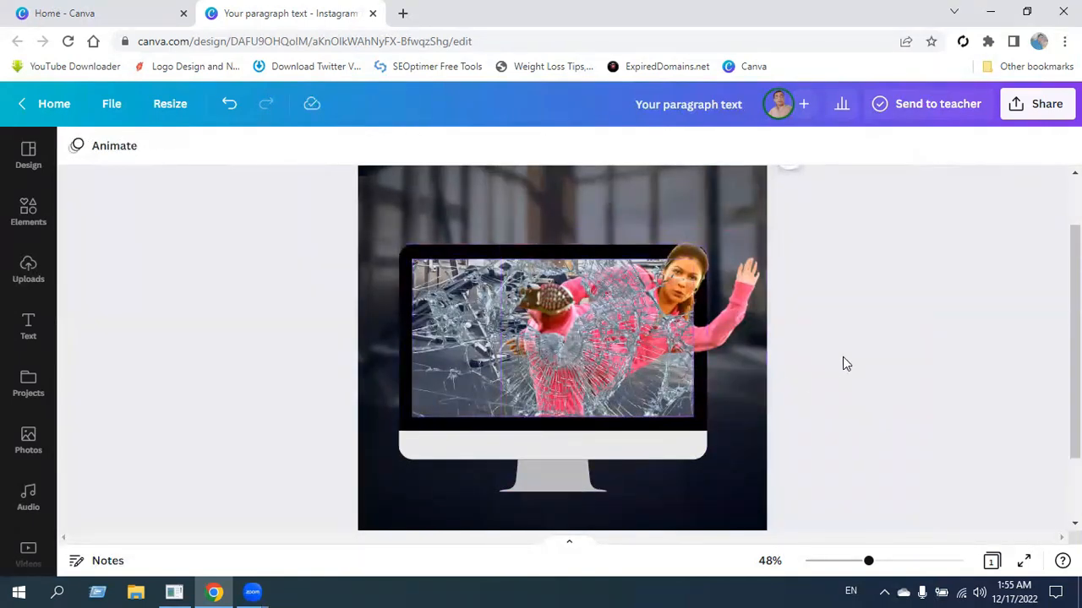
Duplicate the kicking woman's photo and align the copy exactly over the original, in front of the shattered glass.
{"action": "left_click", "coordinate": [745, 293]}
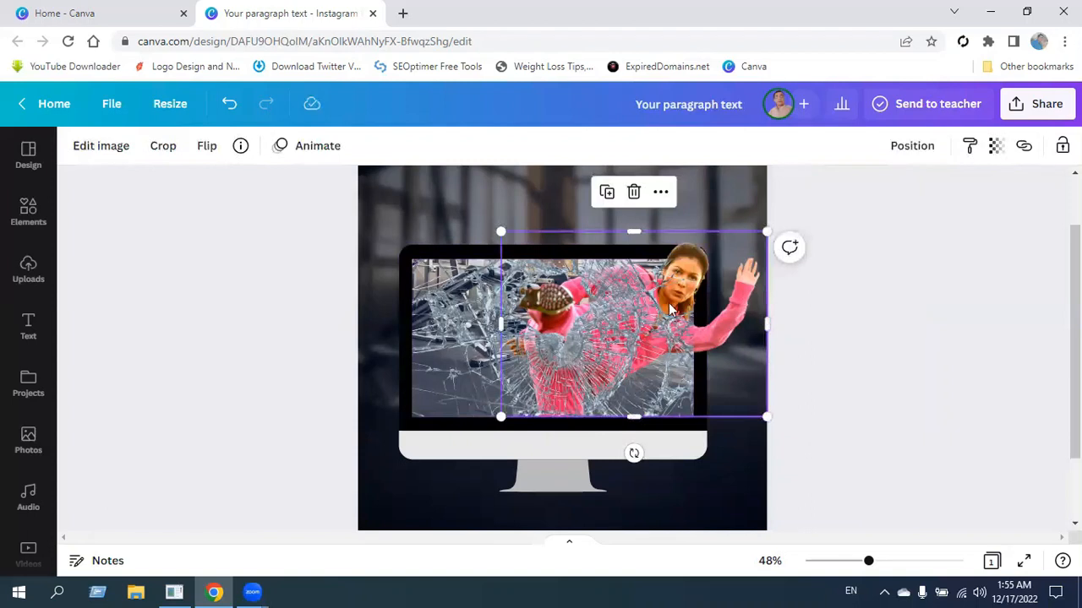
{"action": "left_click", "coordinate": [612, 199]}
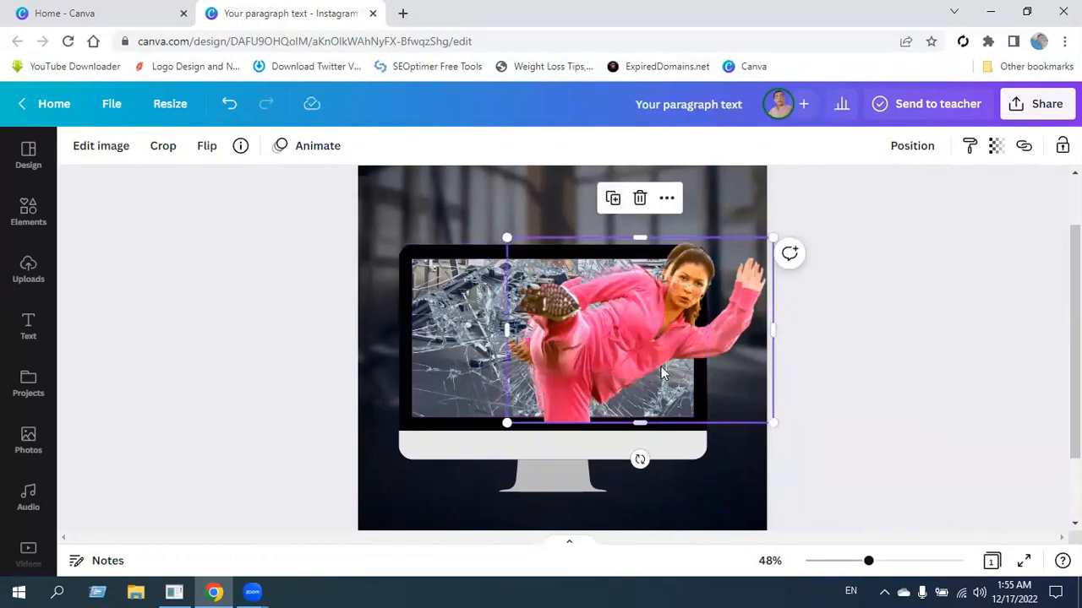
{"action": "left_click_drag", "start_coordinate": [638, 340], "coordinate": [636, 330]}
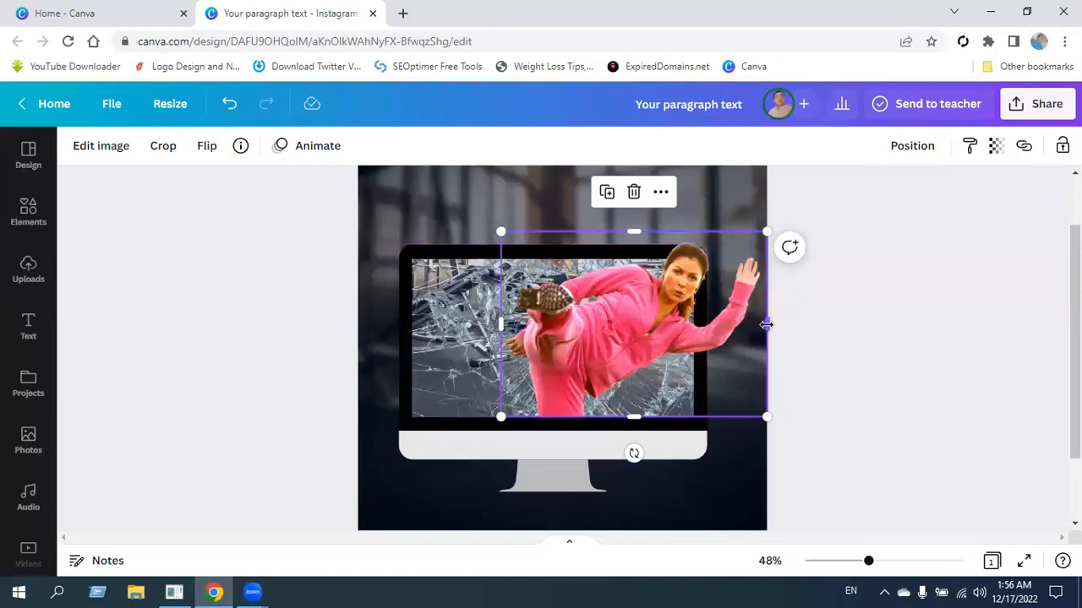
Crop the front copy of the woman to just her kicking shoe, about 198 by 232.
{"action": "left_click_drag", "start_coordinate": [763, 325], "coordinate": [577, 354]}
{"action": "left_click_drag", "start_coordinate": [539, 418], "coordinate": [567, 318]}
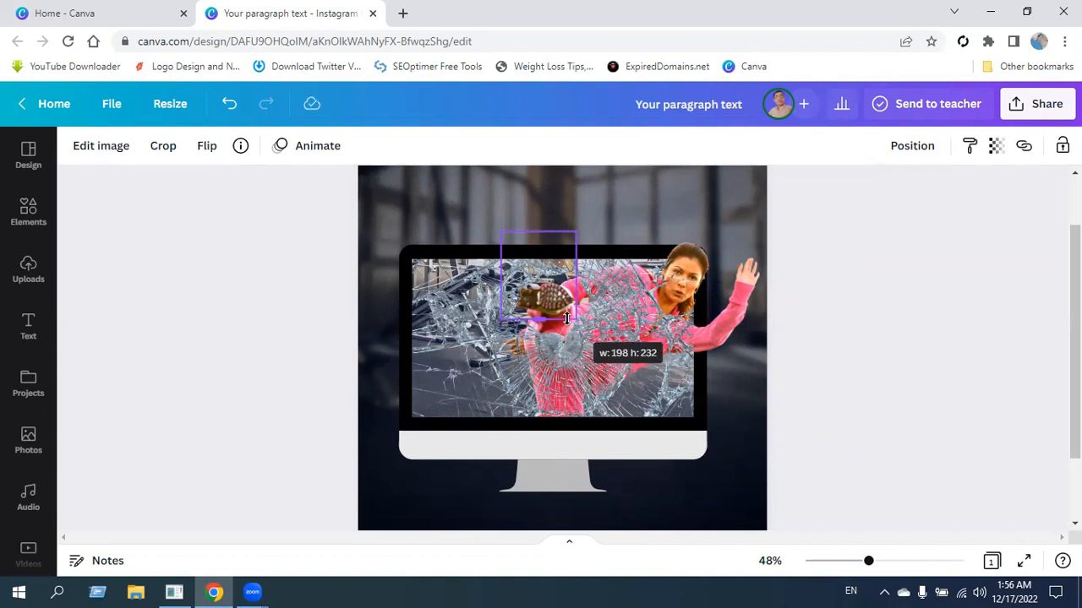
{"action": "left_click_drag", "start_coordinate": [566, 318], "coordinate": [566, 319]}
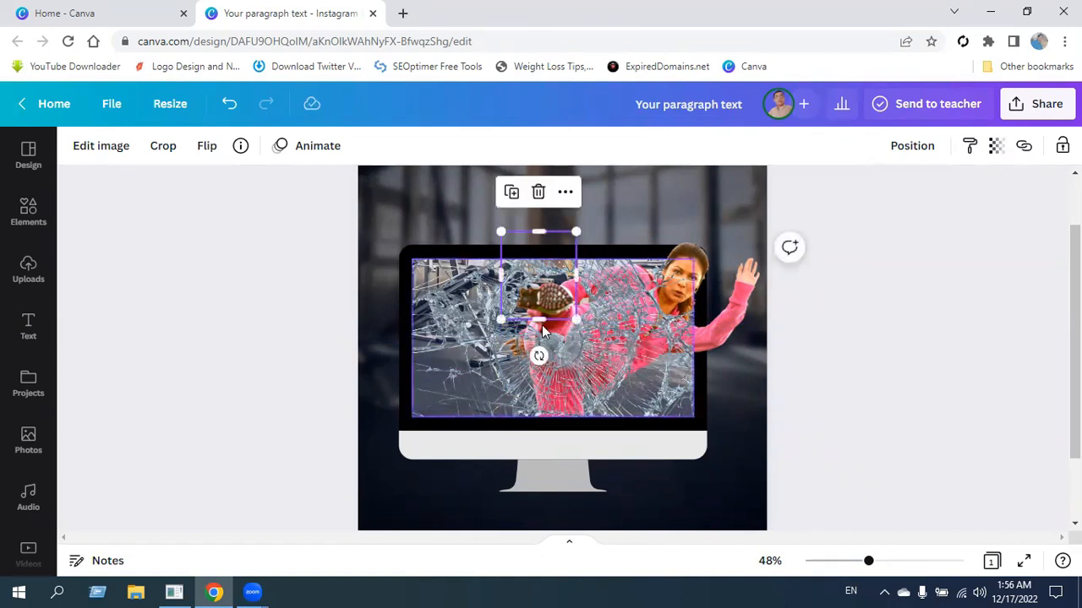
{"action": "left_click", "coordinate": [891, 378]}
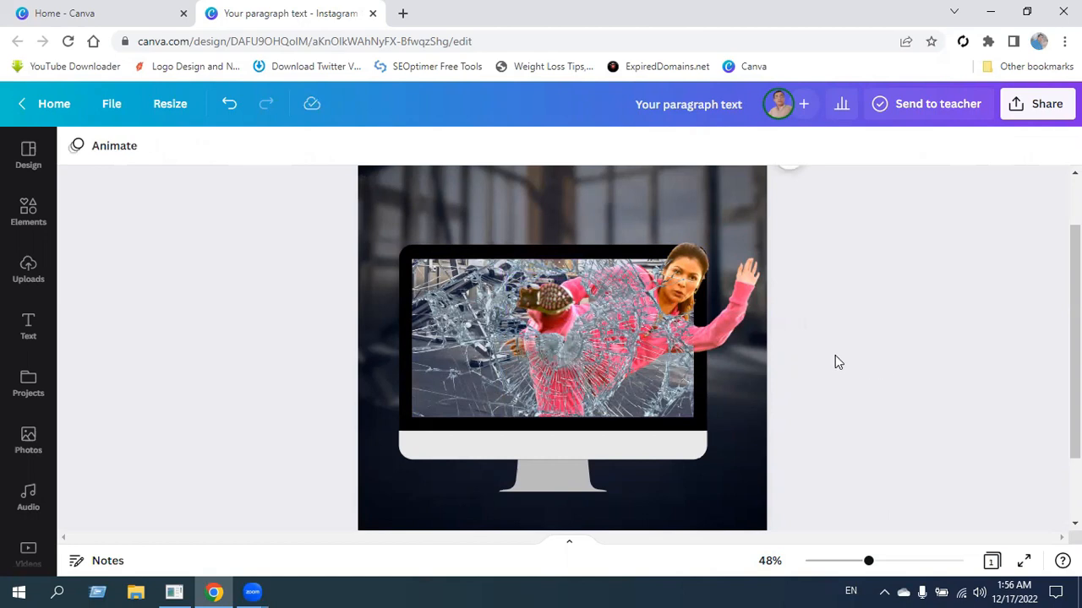
Make a second duplicate of the full kicking-woman photo and place it exactly over the original.
{"action": "left_click", "coordinate": [741, 285]}
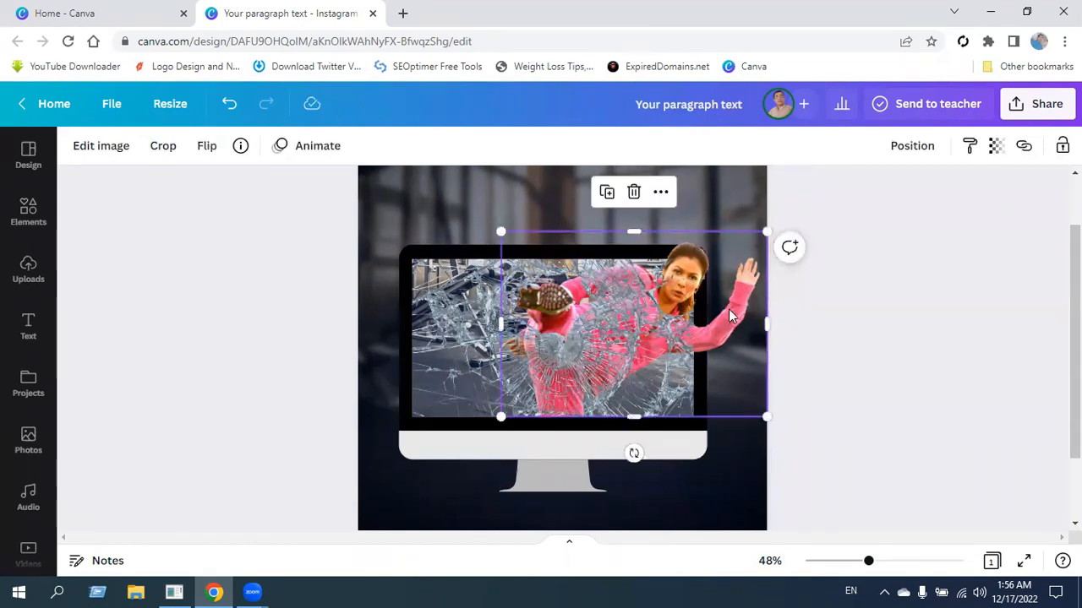
{"action": "left_click", "coordinate": [610, 195]}
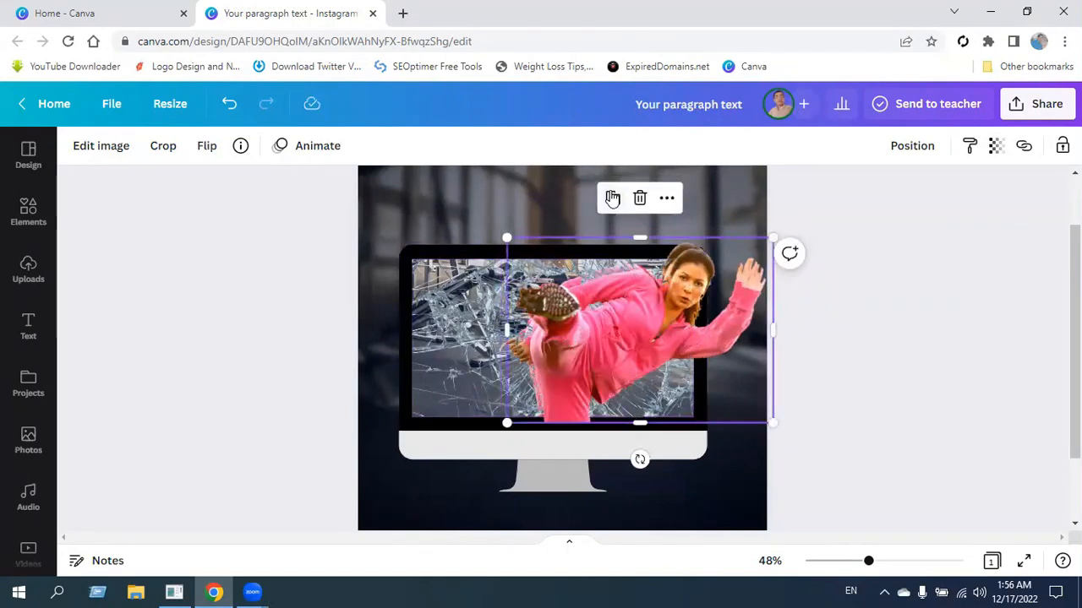
{"action": "left_click_drag", "start_coordinate": [643, 346], "coordinate": [637, 340]}
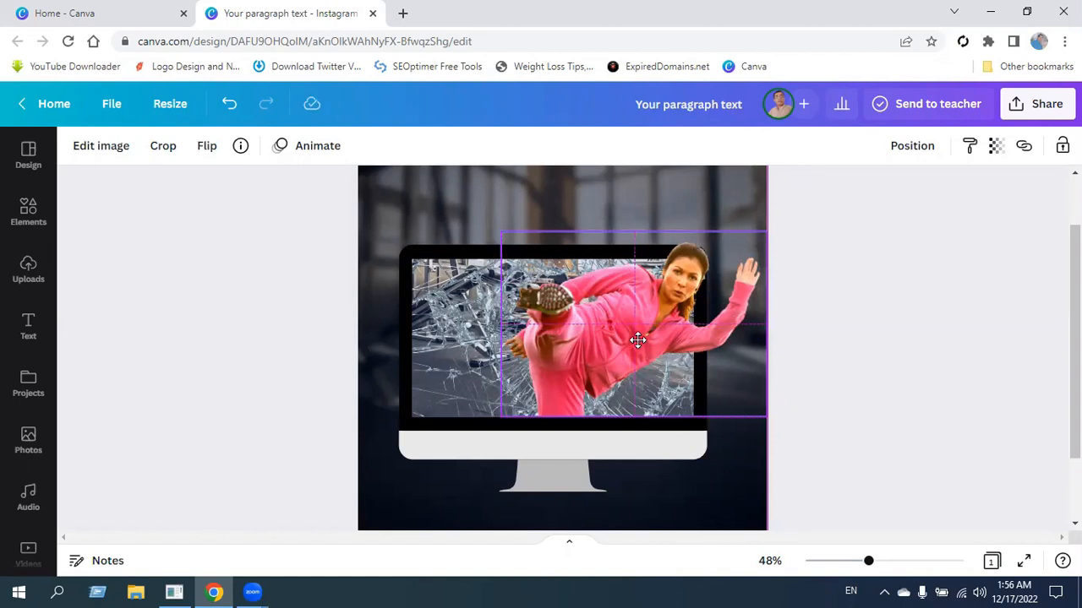
{"action": "left_click_drag", "start_coordinate": [637, 340], "coordinate": [637, 339]}
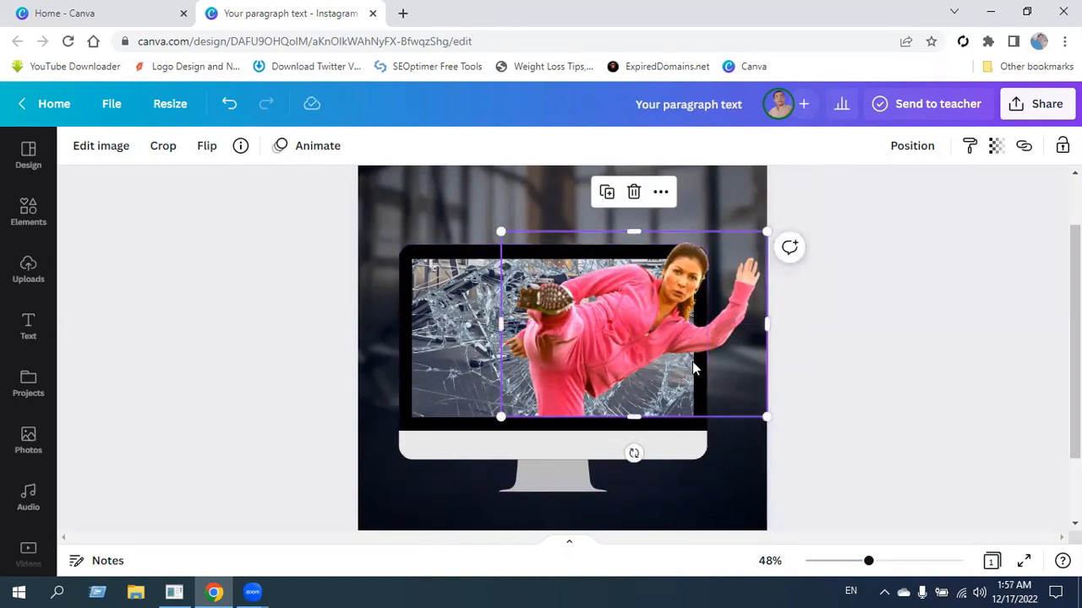
Crop the second copy to the woman's head and raised arm, about 300 wide, ending just below her elbow.
{"action": "left_click_drag", "start_coordinate": [511, 325], "coordinate": [649, 346]}
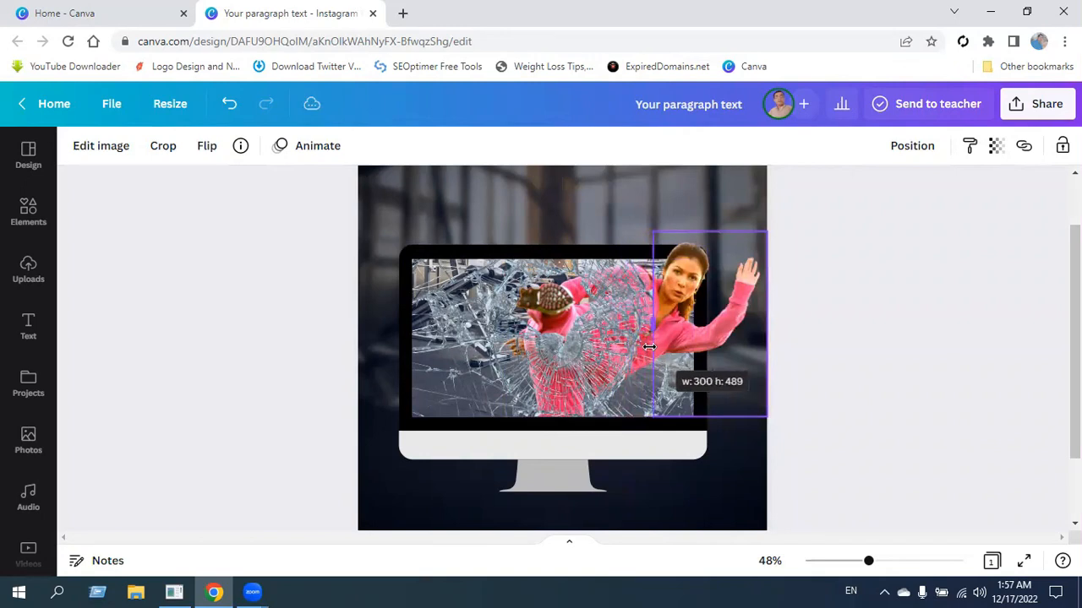
{"action": "left_click_drag", "start_coordinate": [649, 346], "coordinate": [649, 346]}
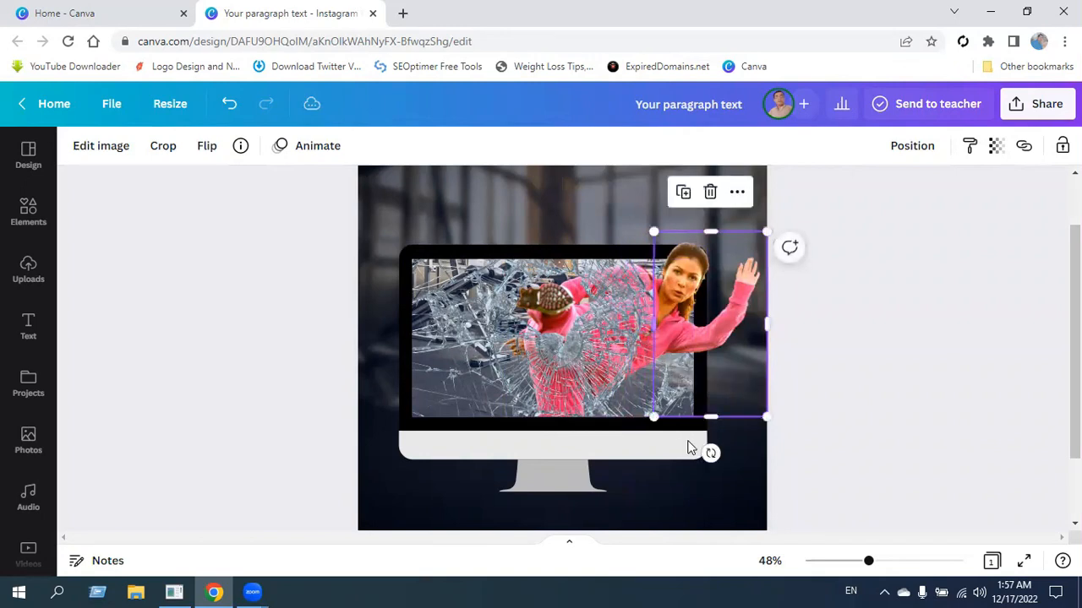
{"action": "left_click_drag", "start_coordinate": [715, 414], "coordinate": [732, 360]}
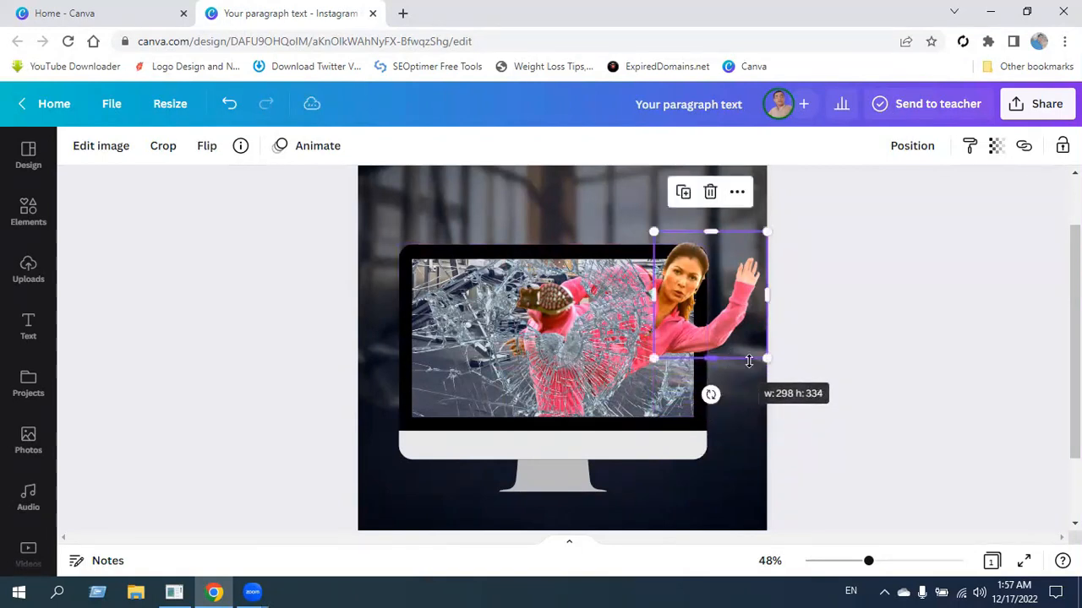
{"action": "left_click", "coordinate": [915, 361]}
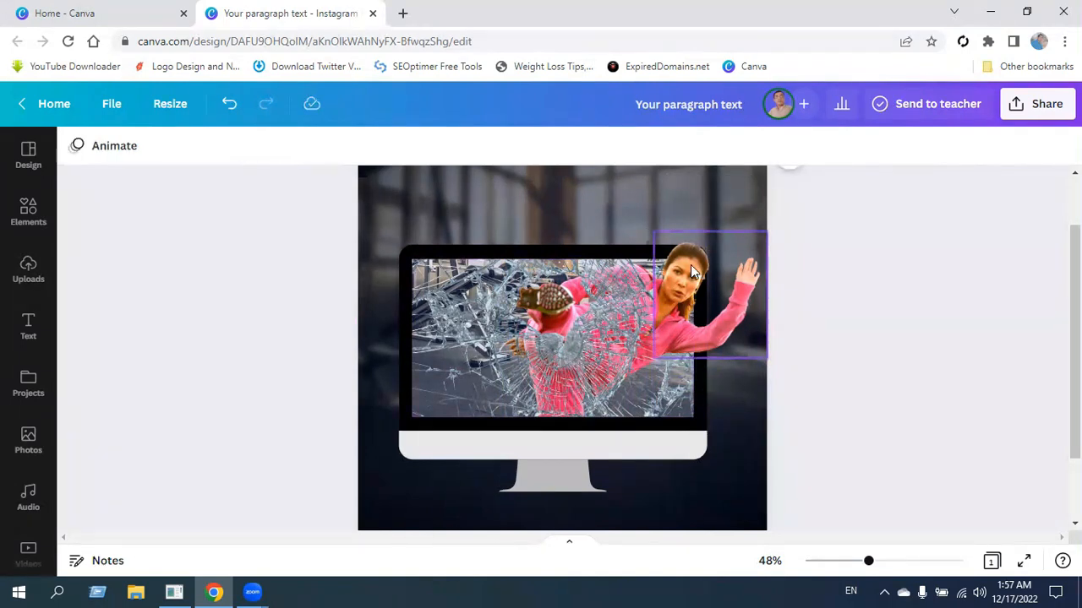
Refine the left and bottom crop edges of the head-and-arm copy so it blends into the body behind the glass.
{"action": "left_click", "coordinate": [680, 287]}
{"action": "left_click_drag", "start_coordinate": [655, 296], "coordinate": [641, 299]}
{"action": "left_click_drag", "start_coordinate": [708, 350], "coordinate": [708, 325]}
{"action": "left_click_drag", "start_coordinate": [646, 278], "coordinate": [648, 300]}
{"action": "left_click_drag", "start_coordinate": [708, 324], "coordinate": [709, 331]}
{"action": "left_click", "coordinate": [874, 360]}
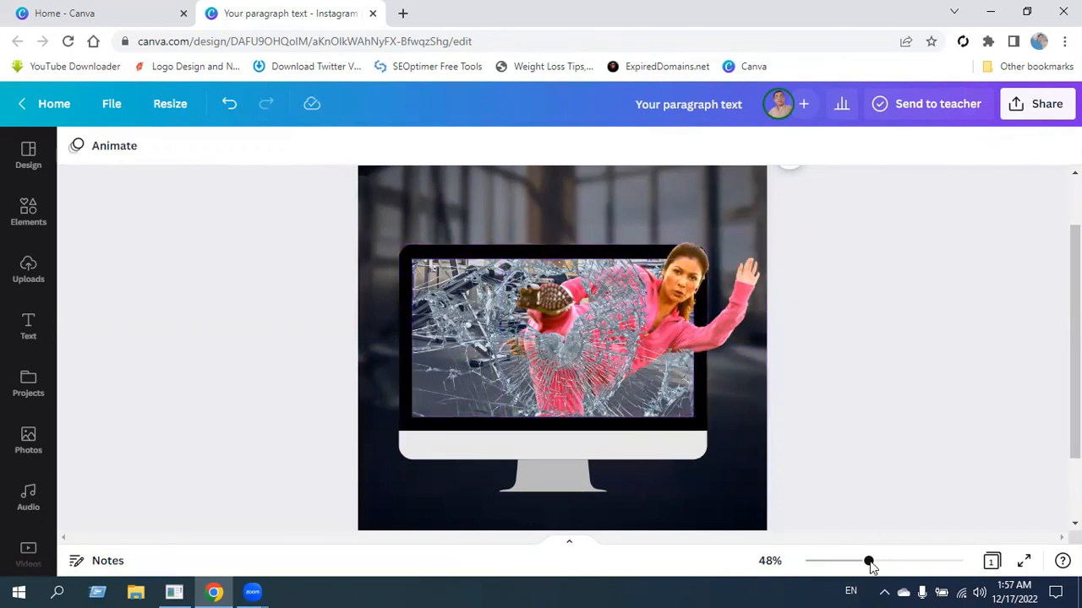
Search the elements for "shadow" and add a soft, flat black shadow graphic to the design.
{"action": "left_click_drag", "start_coordinate": [869, 564], "coordinate": [856, 563]}
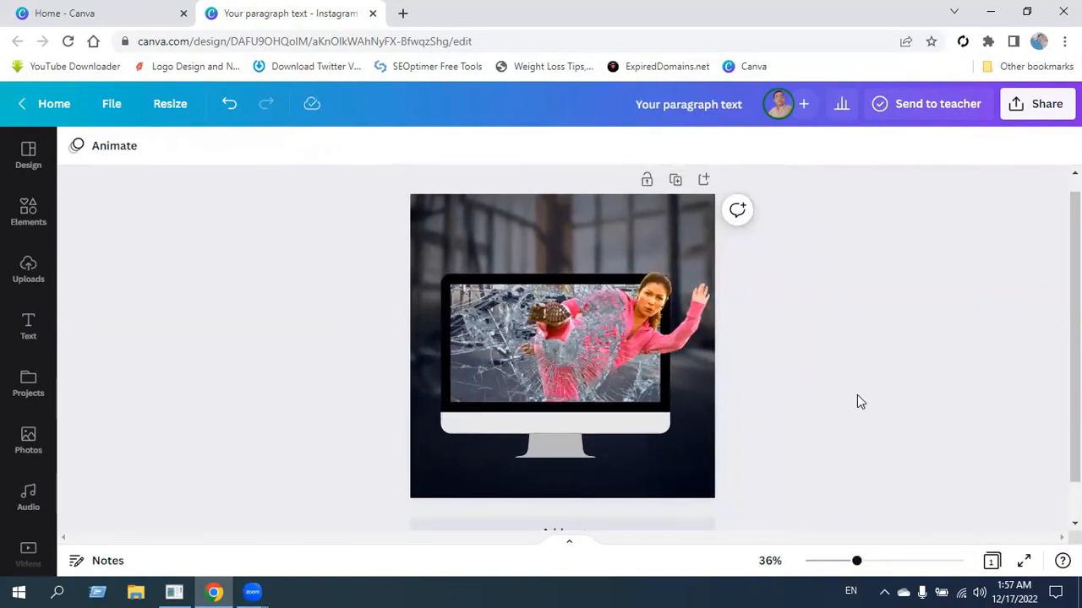
{"action": "left_click", "coordinate": [26, 216]}
{"action": "left_click", "coordinate": [214, 144]}
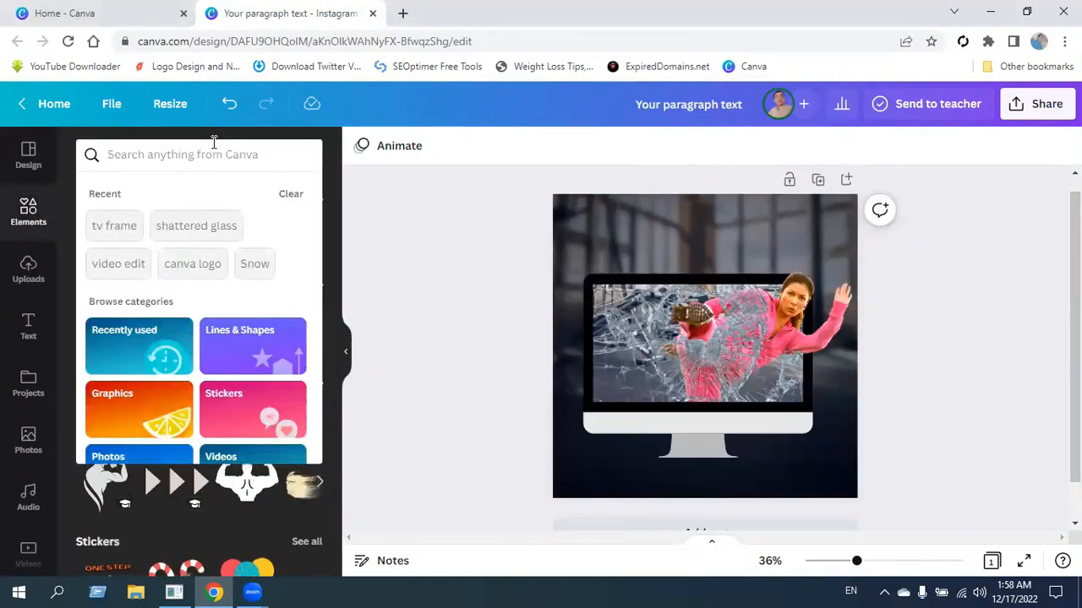
{"action": "type", "text": "shadow"}
{"action": "key", "text": "Return"}
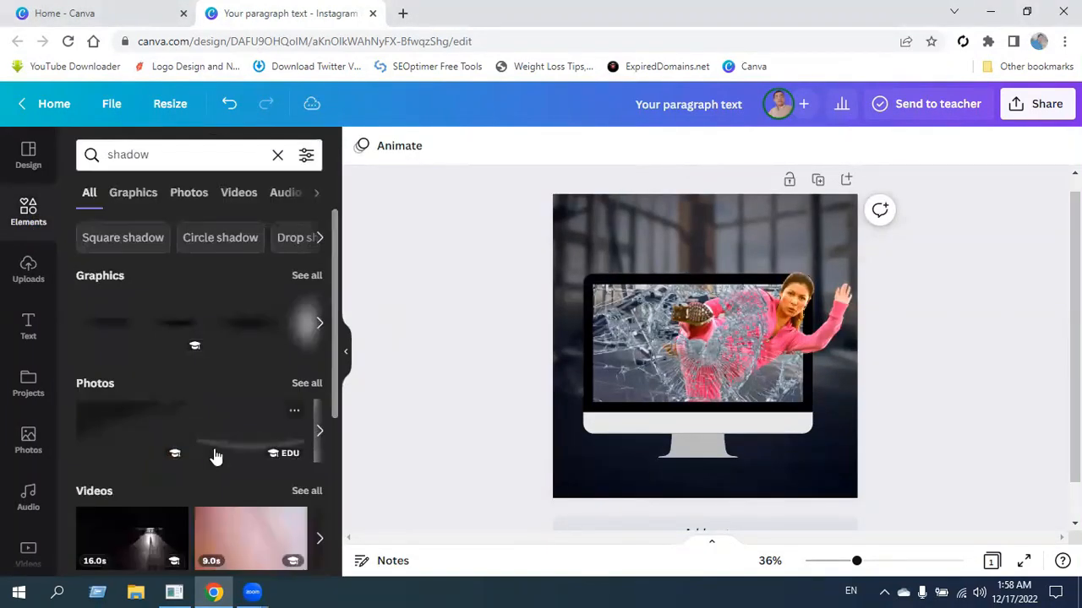
{"action": "left_click", "coordinate": [307, 275]}
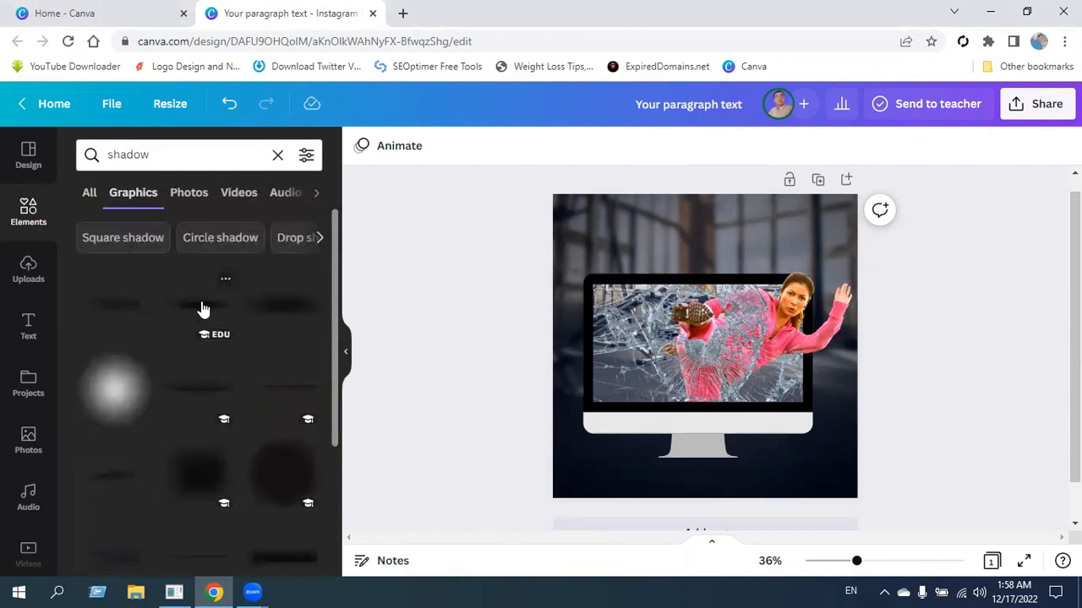
{"action": "left_click", "coordinate": [203, 307]}
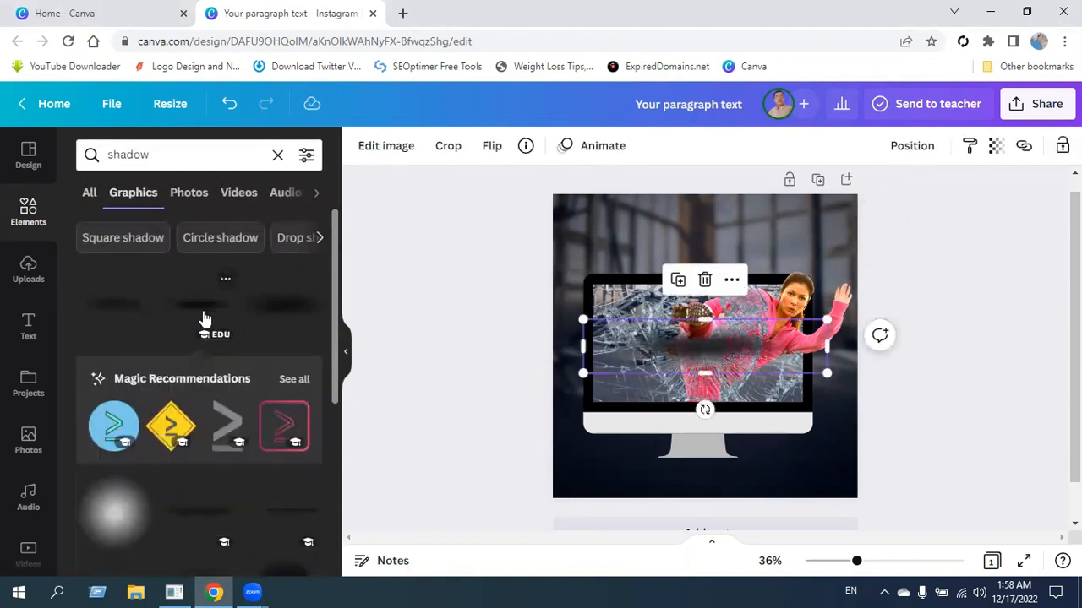
{"action": "left_click", "coordinate": [346, 353]}
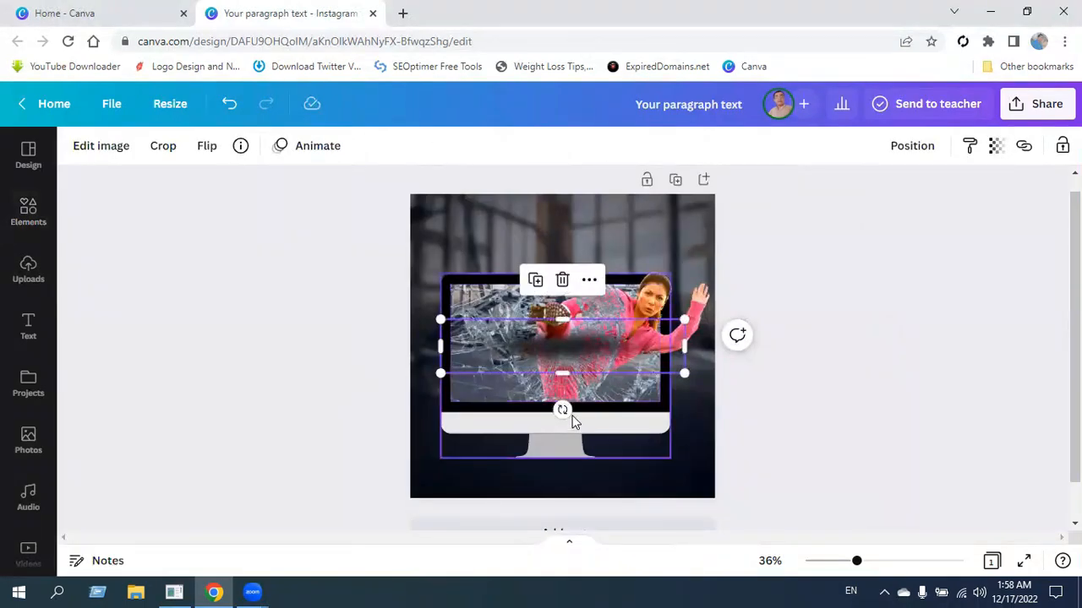
Move the shadow under the monitor stand and shrink it to slightly wider than the stand's base.
{"action": "left_click_drag", "start_coordinate": [574, 347], "coordinate": [568, 473]}
{"action": "left_click_drag", "start_coordinate": [857, 565], "coordinate": [884, 564]}
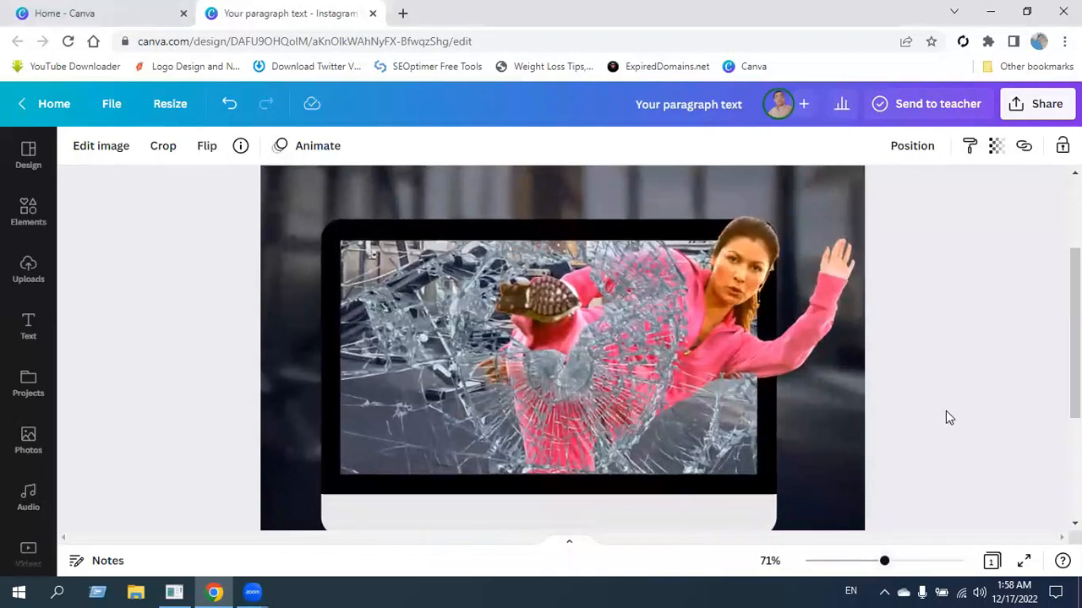
{"action": "scroll", "coordinate": [968, 405], "scroll_direction": "down", "scroll_amount": 5}
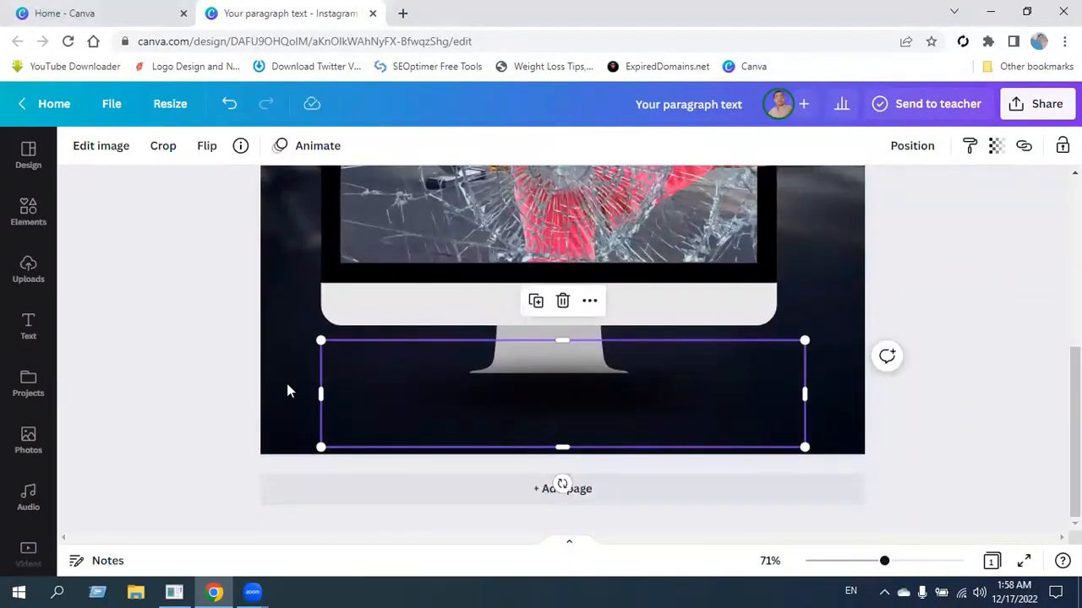
{"action": "left_click_drag", "start_coordinate": [320, 341], "coordinate": [401, 359]}
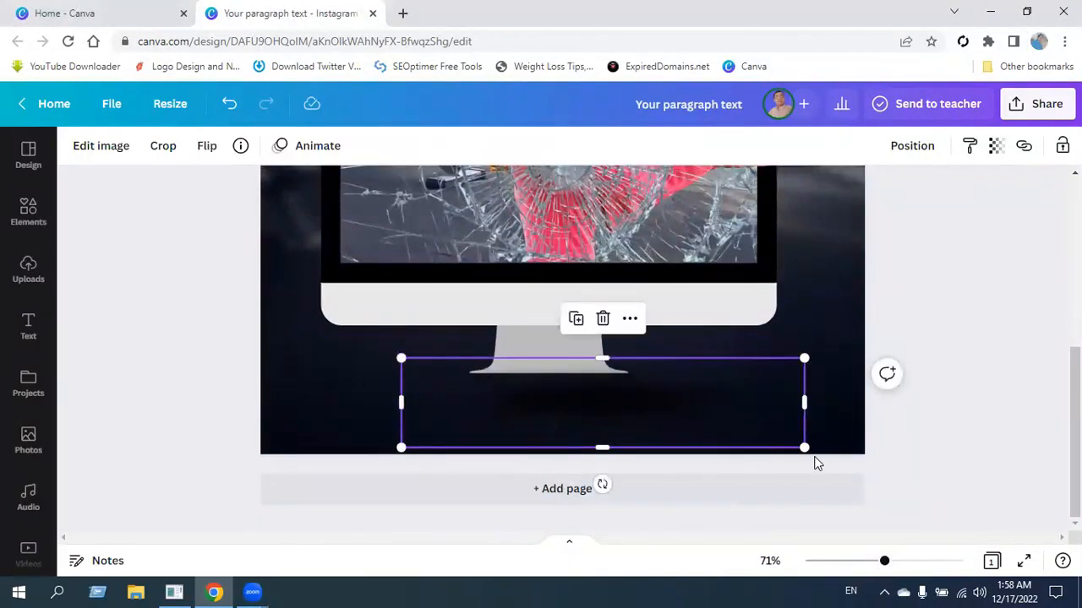
{"action": "left_click_drag", "start_coordinate": [803, 448], "coordinate": [668, 417]}
{"action": "left_click_drag", "start_coordinate": [403, 417], "coordinate": [434, 409]}
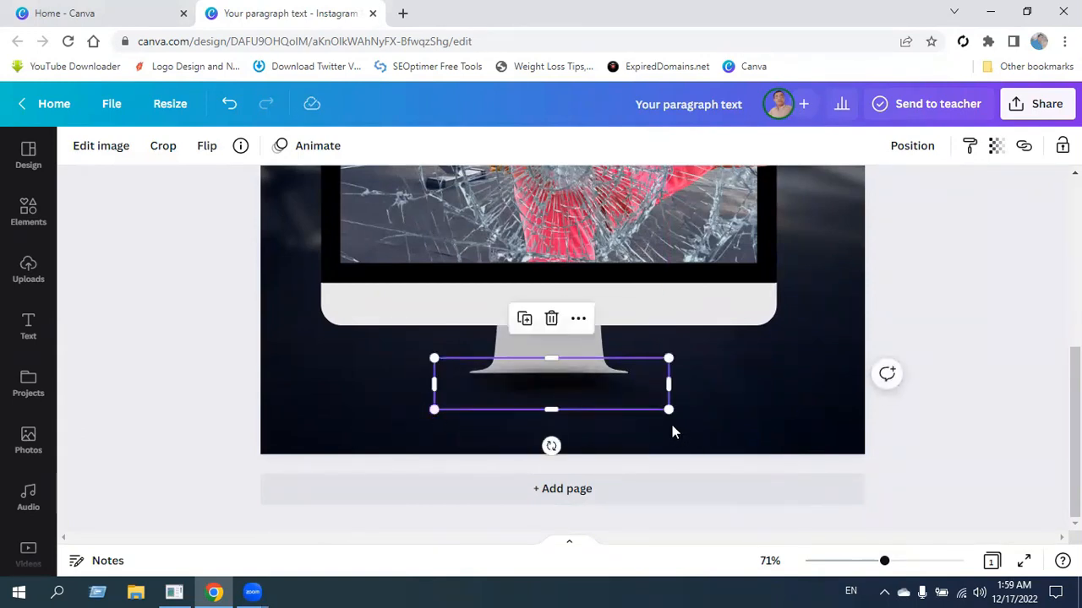
{"action": "left_click_drag", "start_coordinate": [668, 412], "coordinate": [662, 409]}
{"action": "left_click_drag", "start_coordinate": [584, 394], "coordinate": [581, 389]}
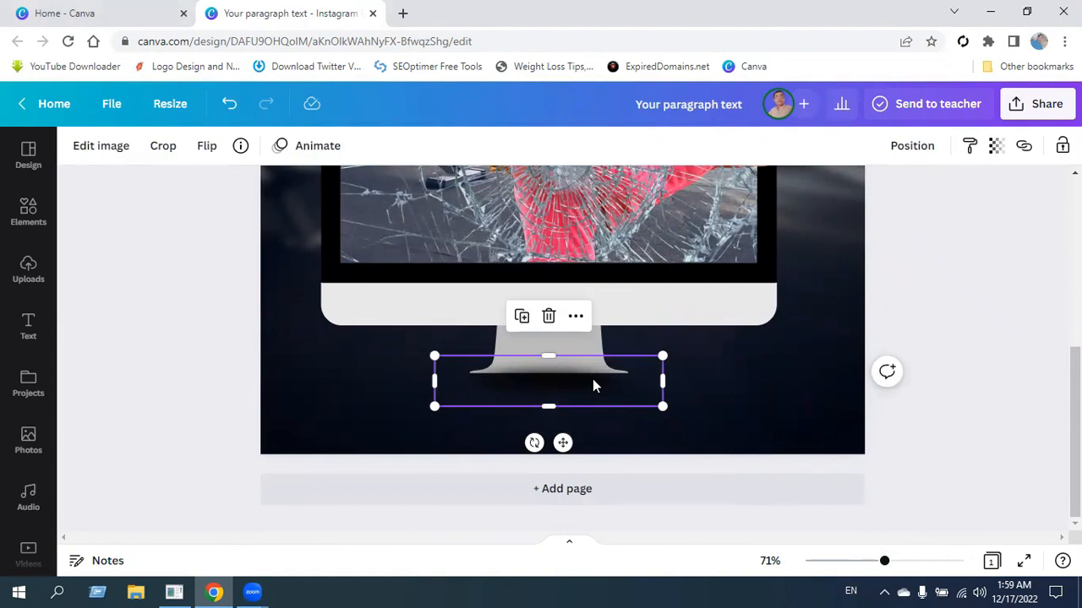
{"action": "left_click", "coordinate": [913, 148]}
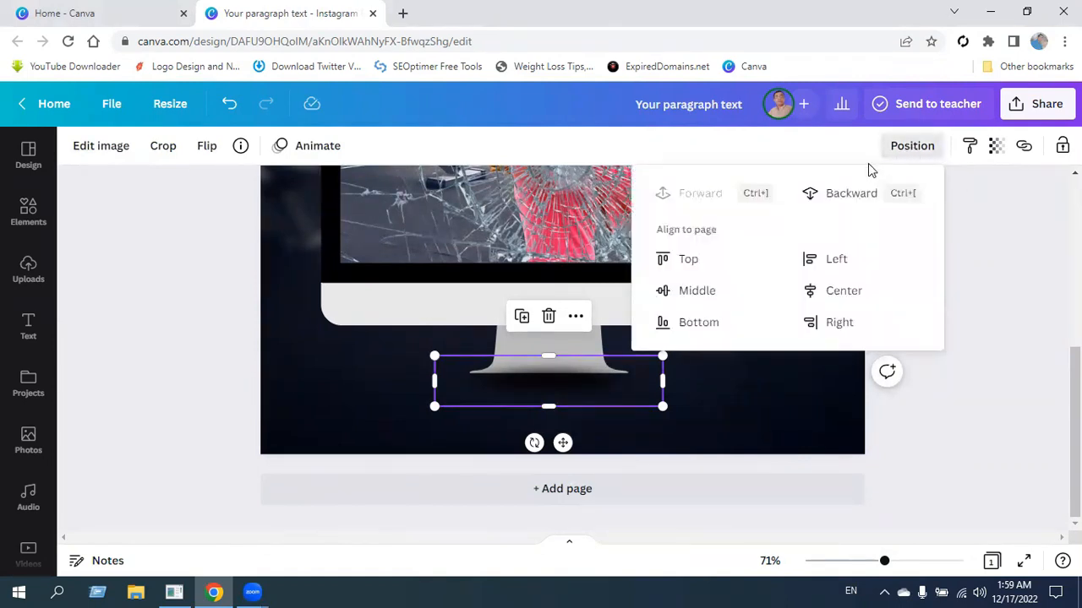
{"action": "left_click", "coordinate": [1000, 385]}
{"action": "left_click_drag", "start_coordinate": [884, 565], "coordinate": [854, 571]}
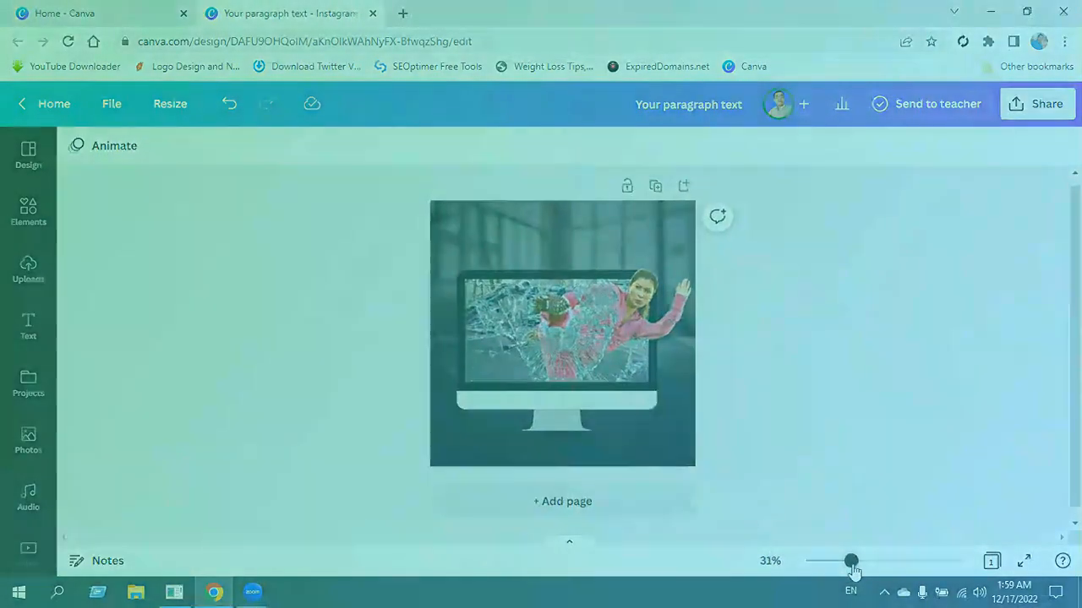